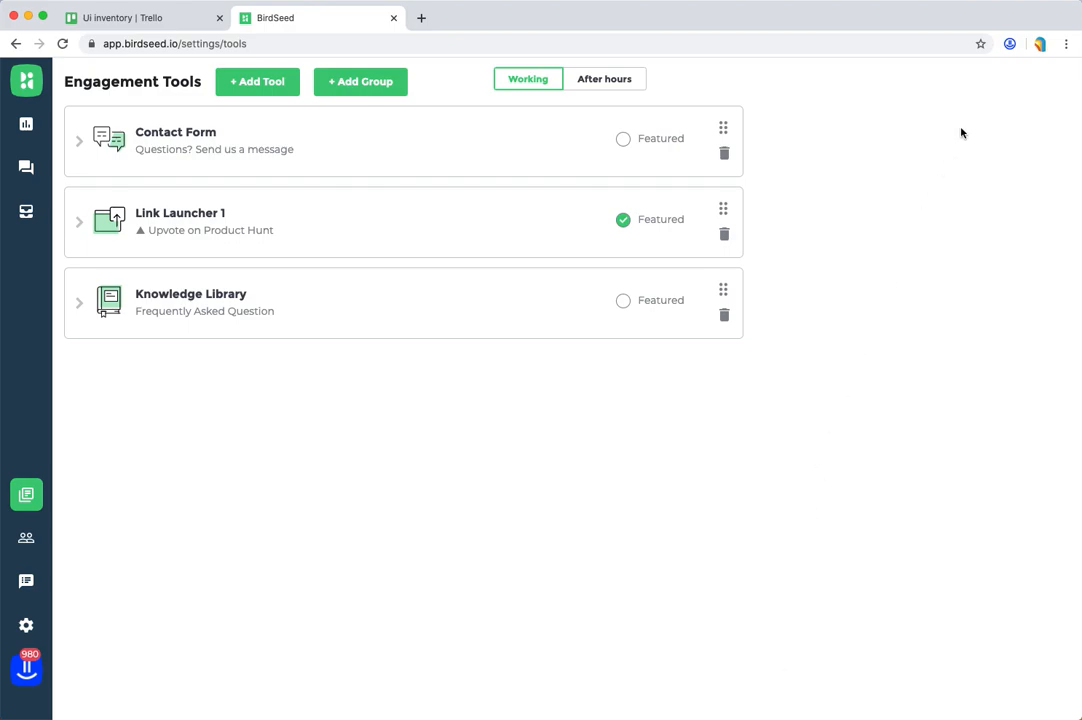
Step: Create a new Volley project named "UI inventory"
click(1011, 47)
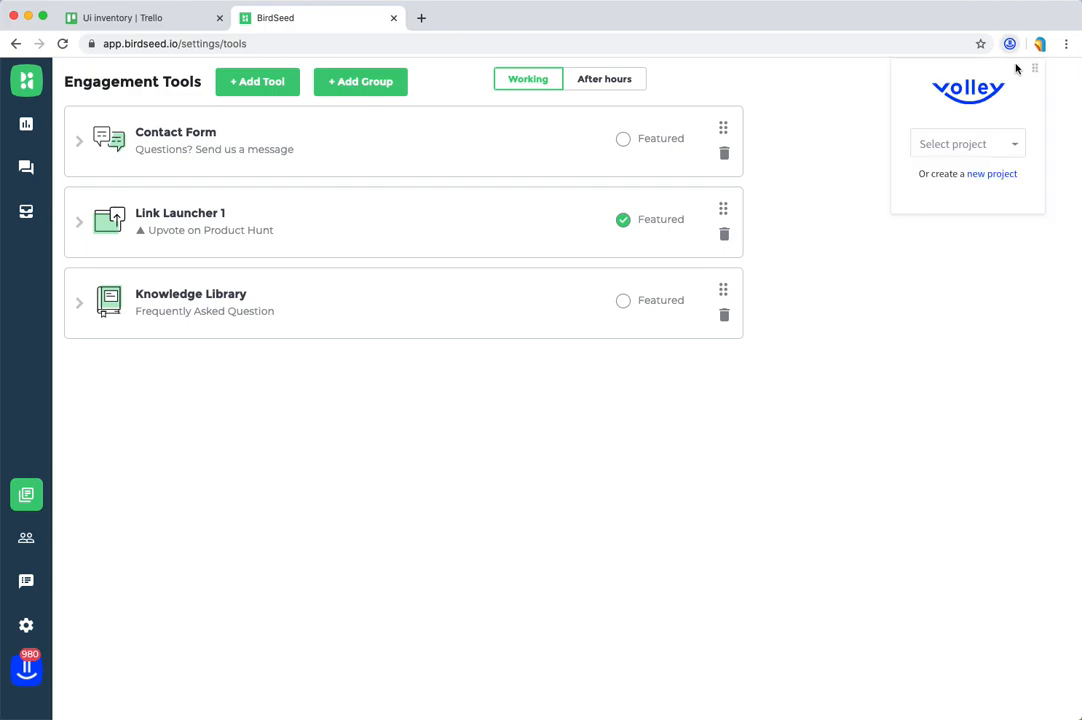
click(1003, 174)
text(U)
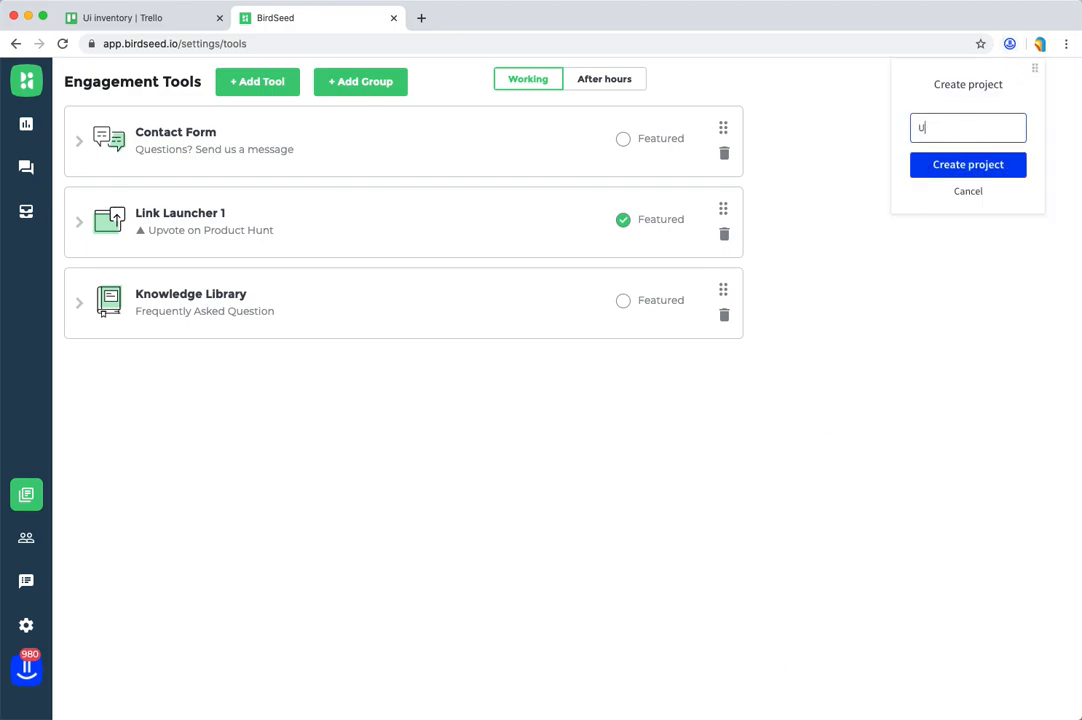
text(I inventory)
click(997, 165)
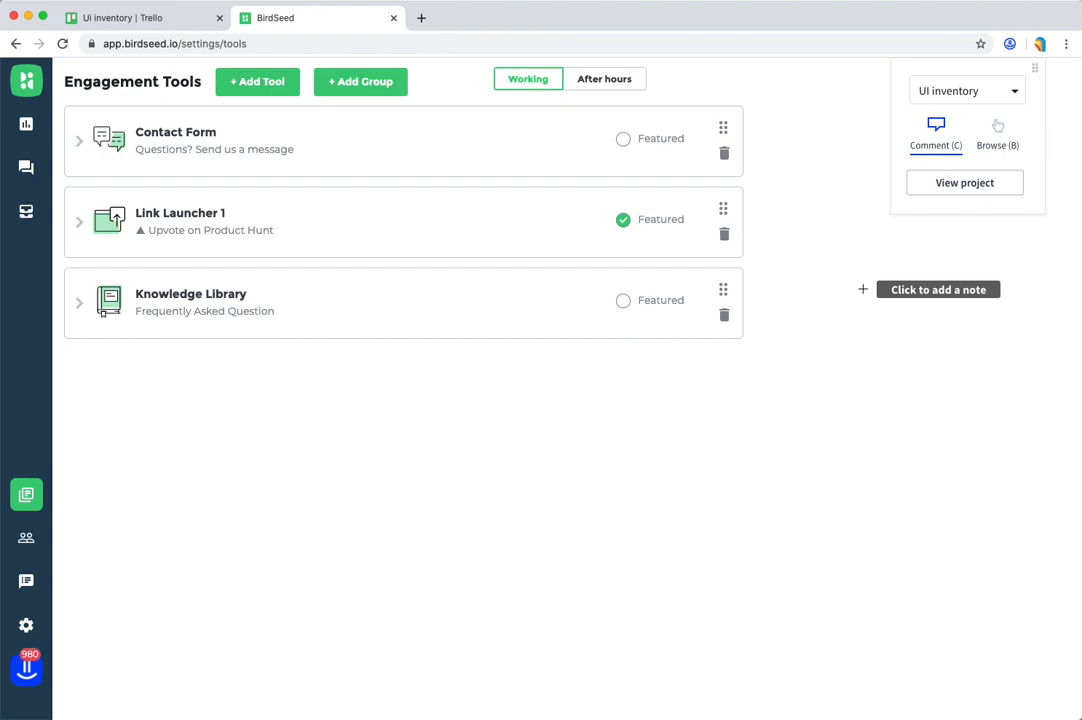
Step: Add a note reading "Button" on the Add Tool control of the Engagement Tools page
click(280, 95)
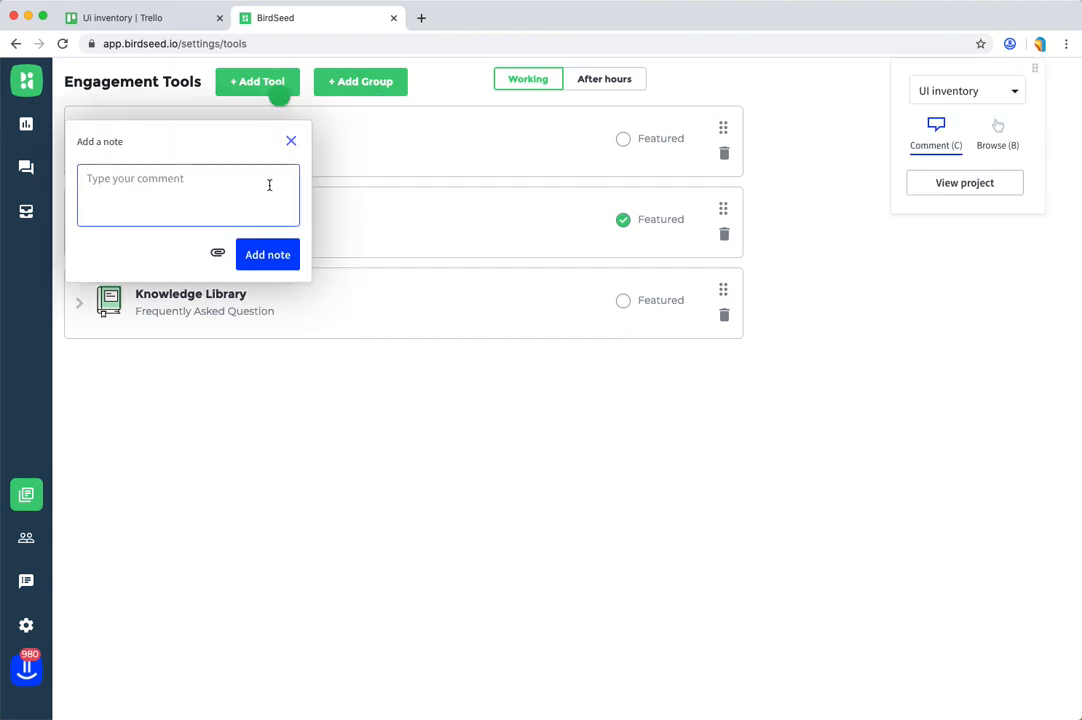
text(Button)
click(272, 255)
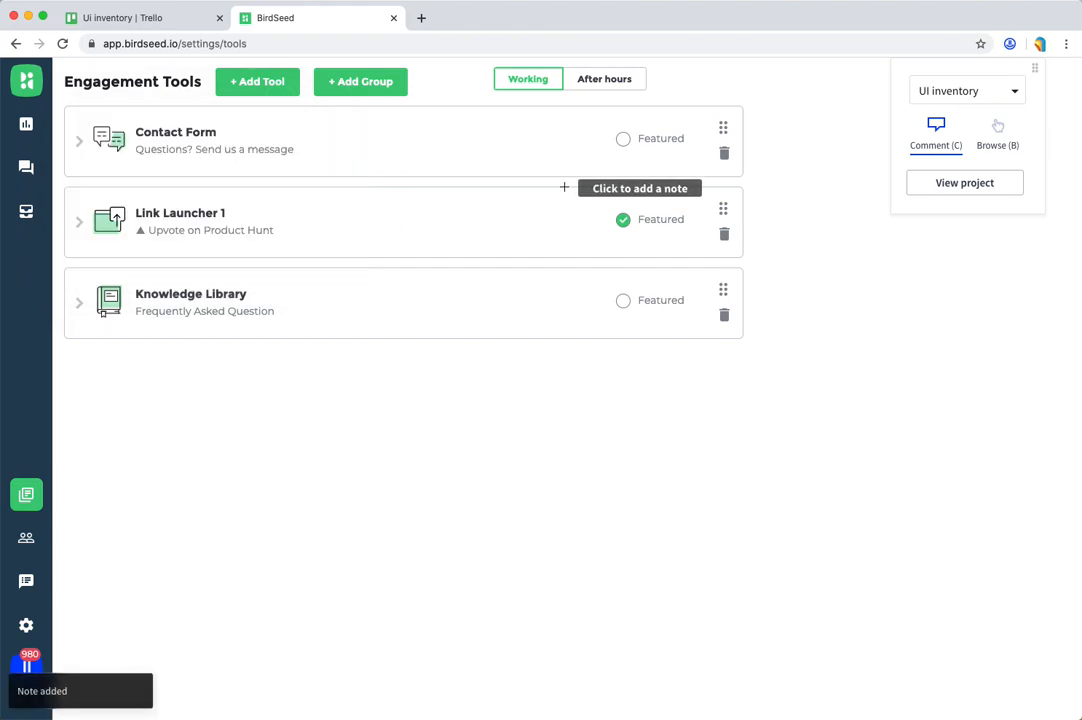
Step: Expand the Contact Form tool in browse mode and add a note reading "Button" on its Copy Tool Link control
key(b)
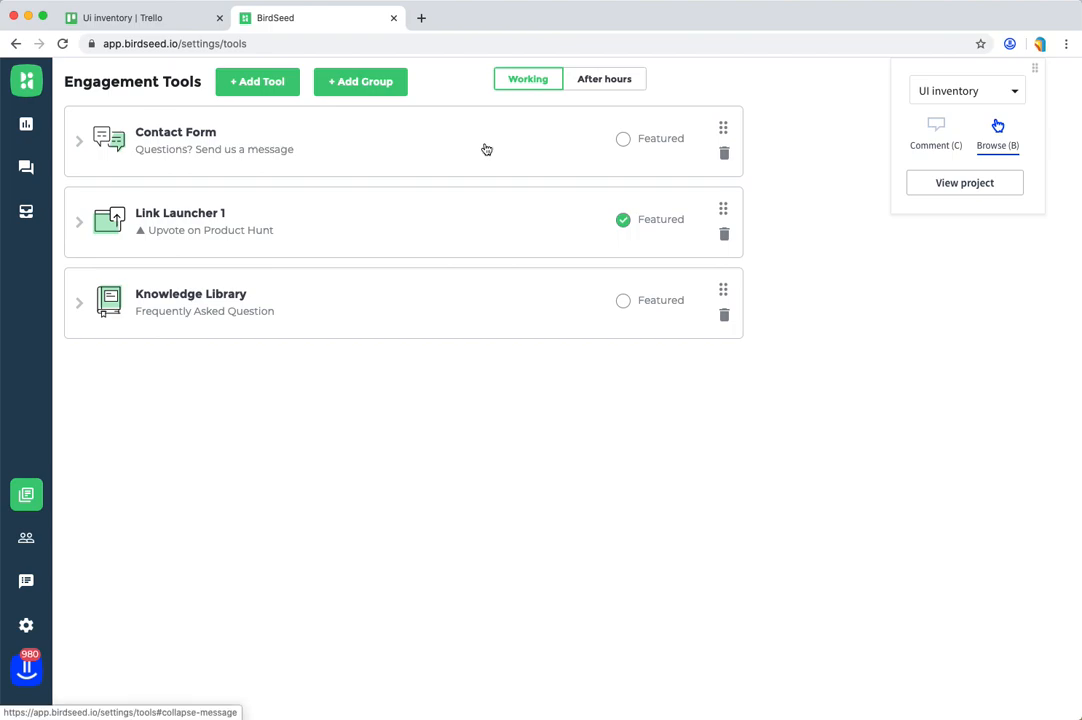
click(480, 147)
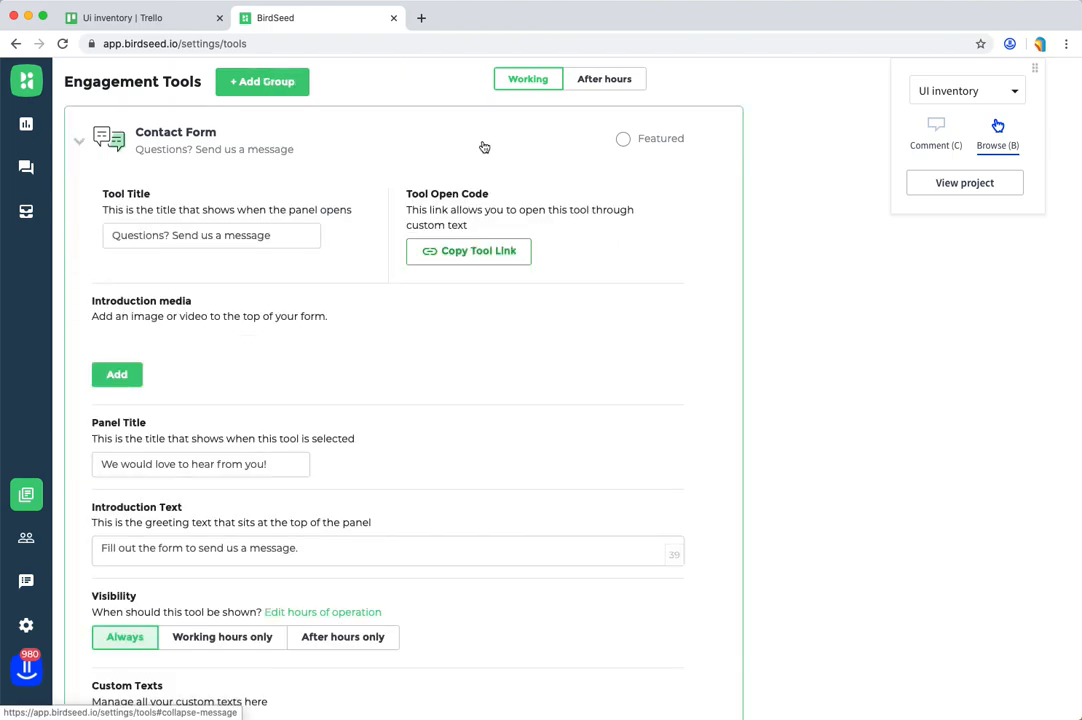
key(c)
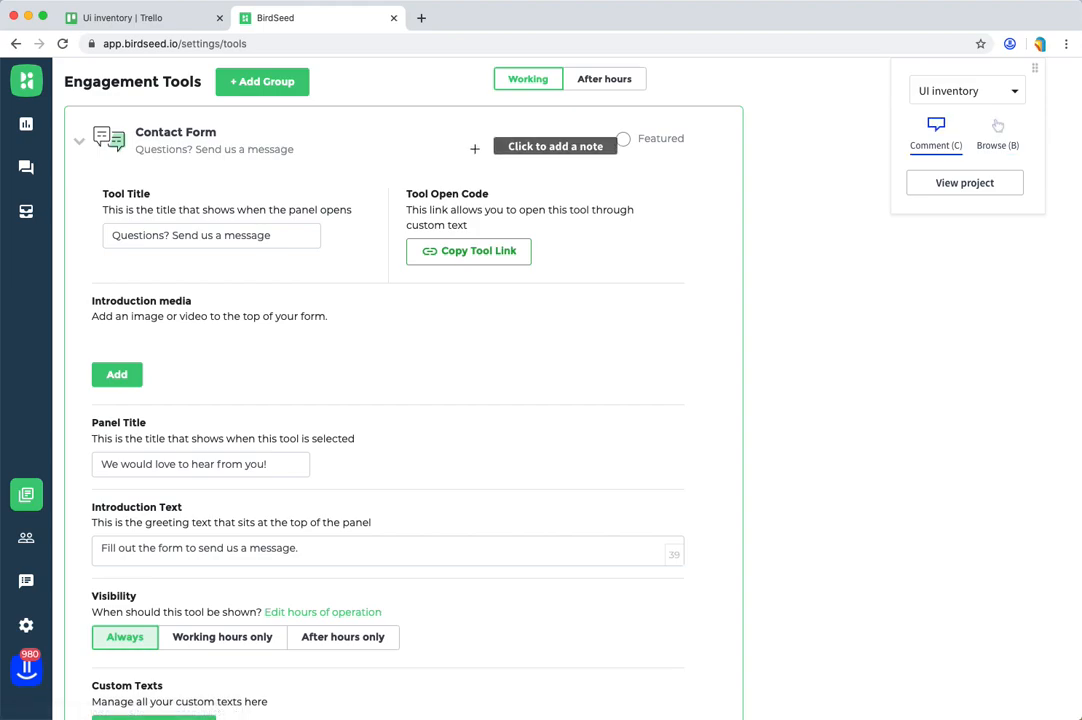
click(416, 262)
text(Button)
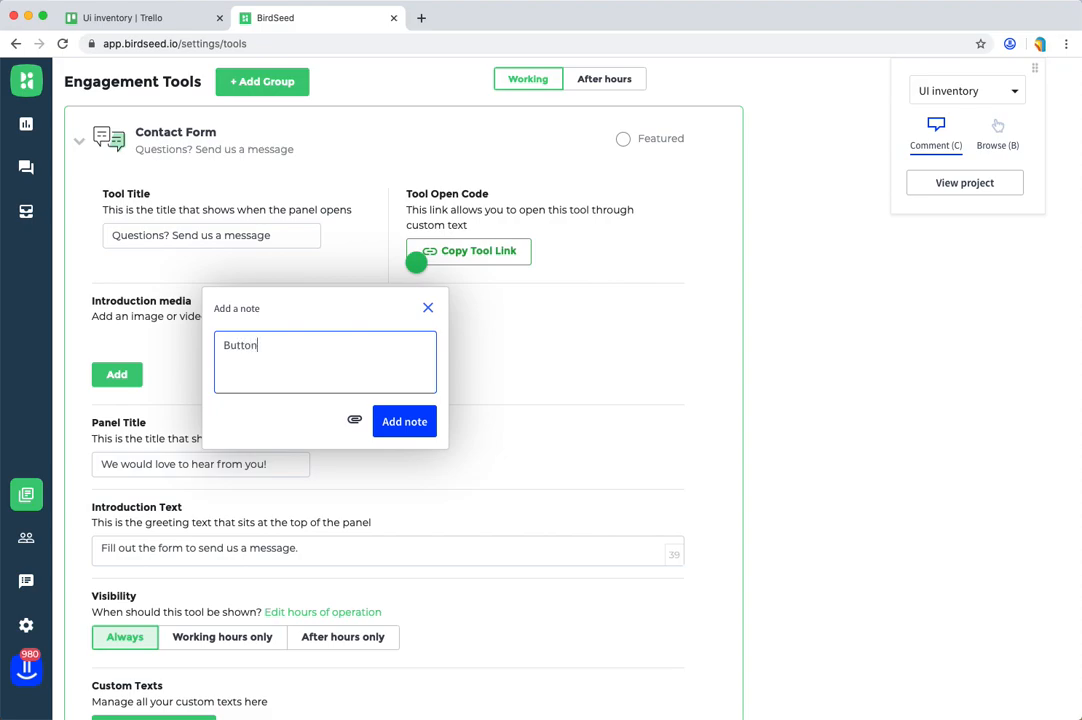
click(410, 421)
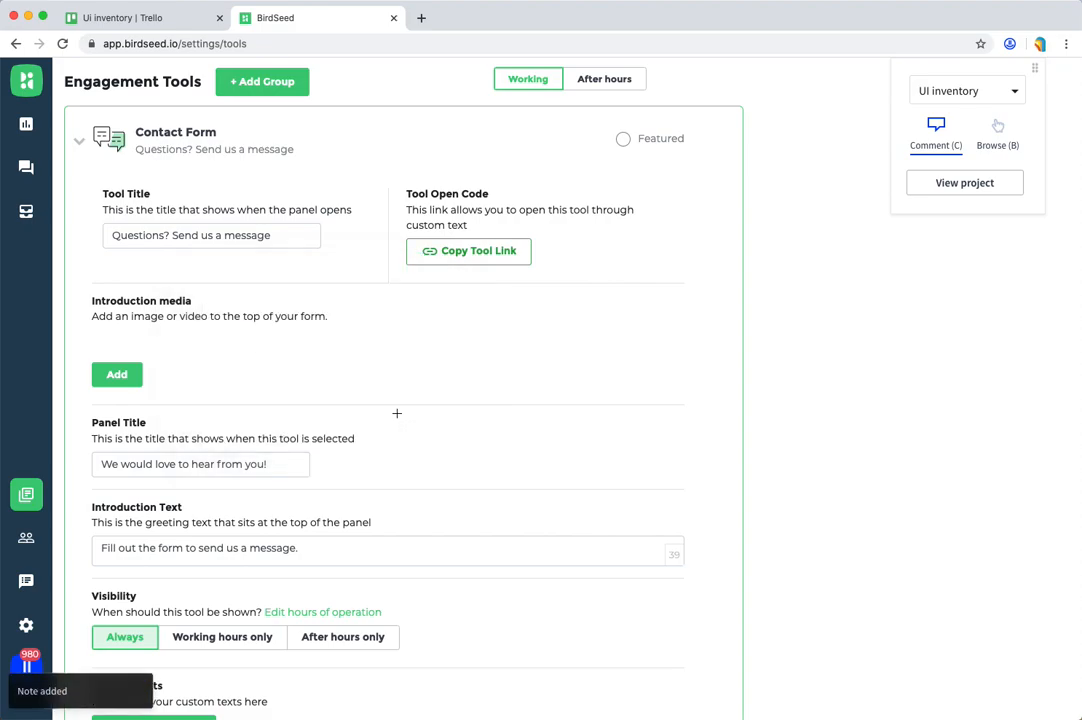
Step: Add a note reading "Button" on the Close control at the end of the Contact Form settings
key(b)
scroll(367, 324, down, 2)
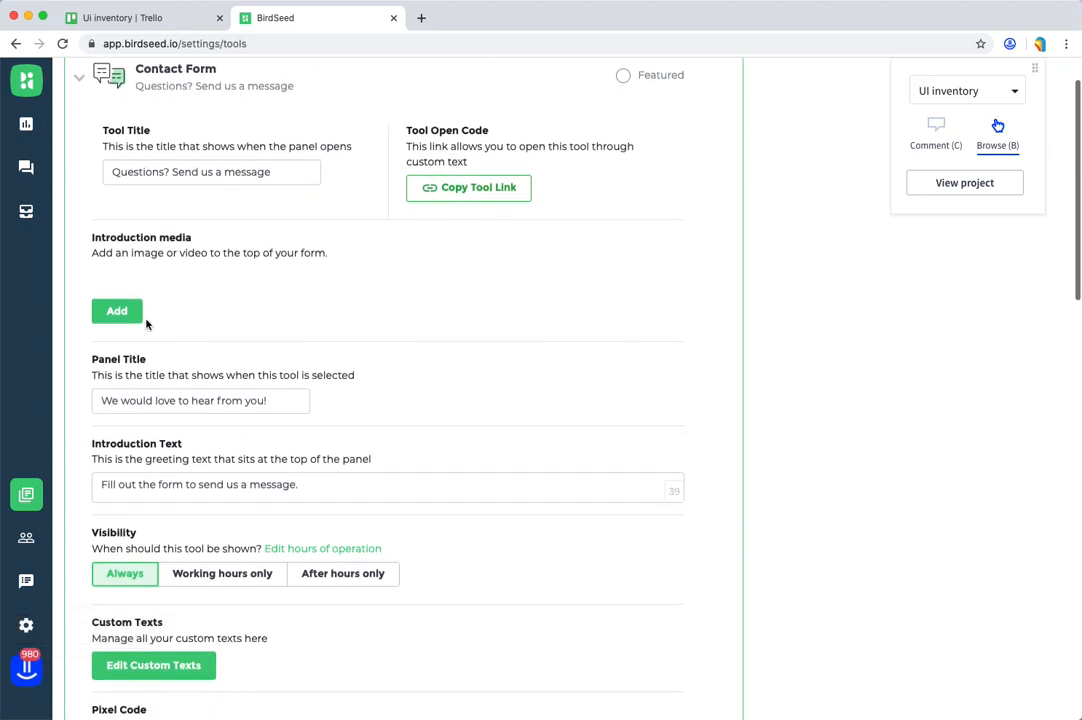
scroll(137, 320, up, 2)
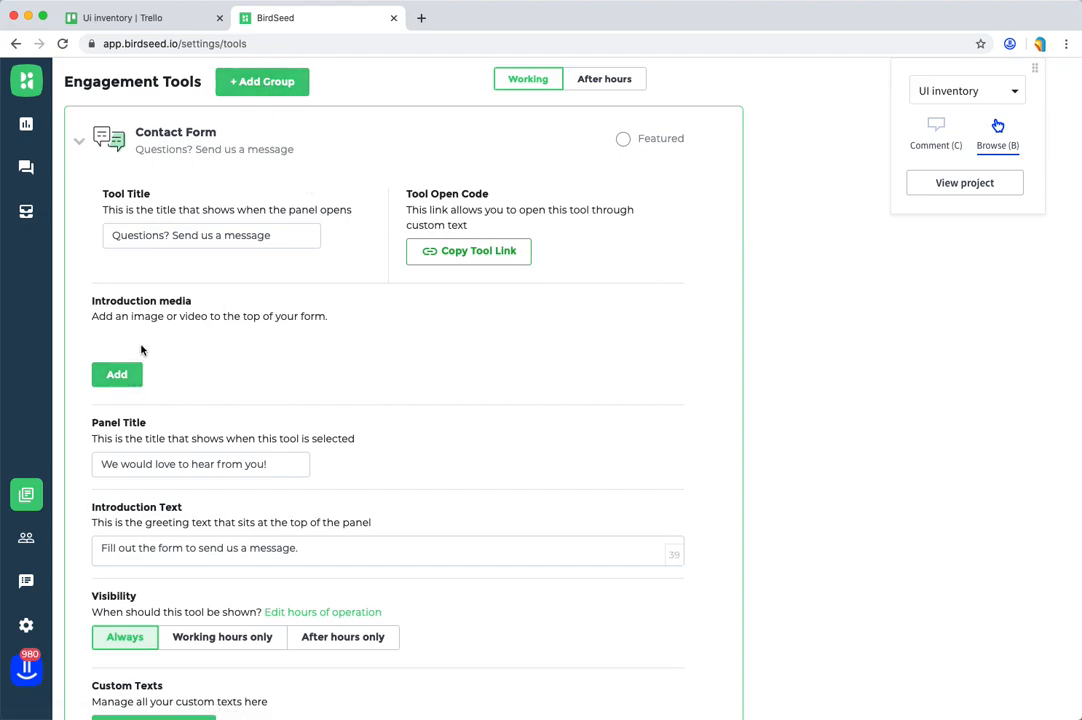
scroll(299, 233, down, 5)
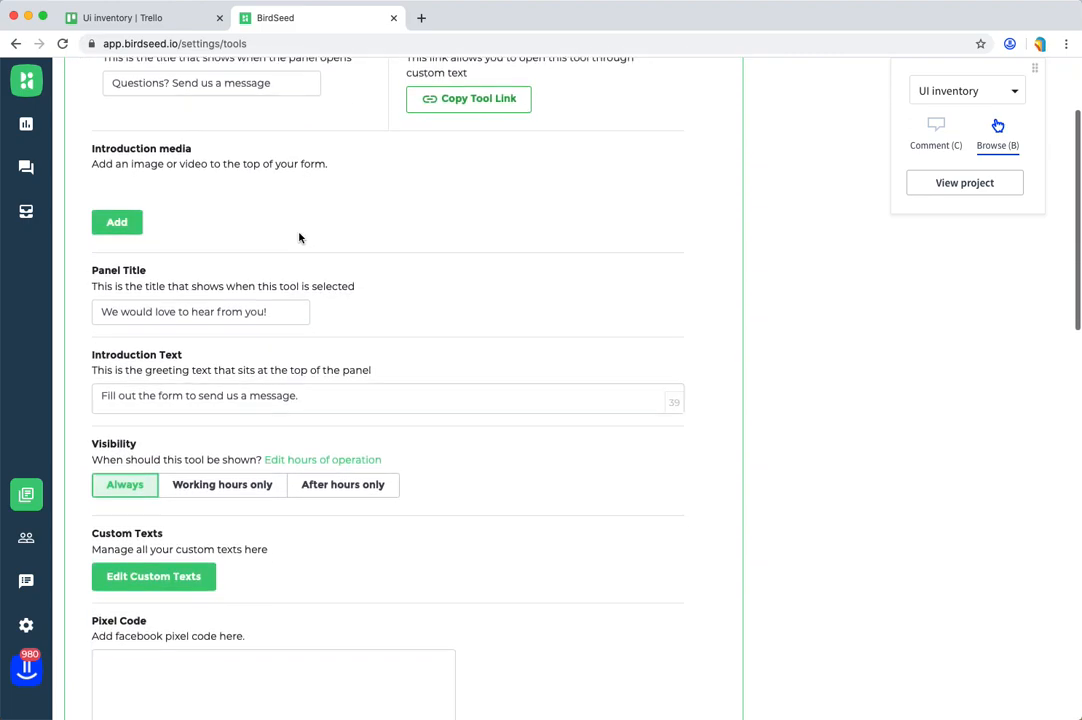
scroll(557, 376, down, 3)
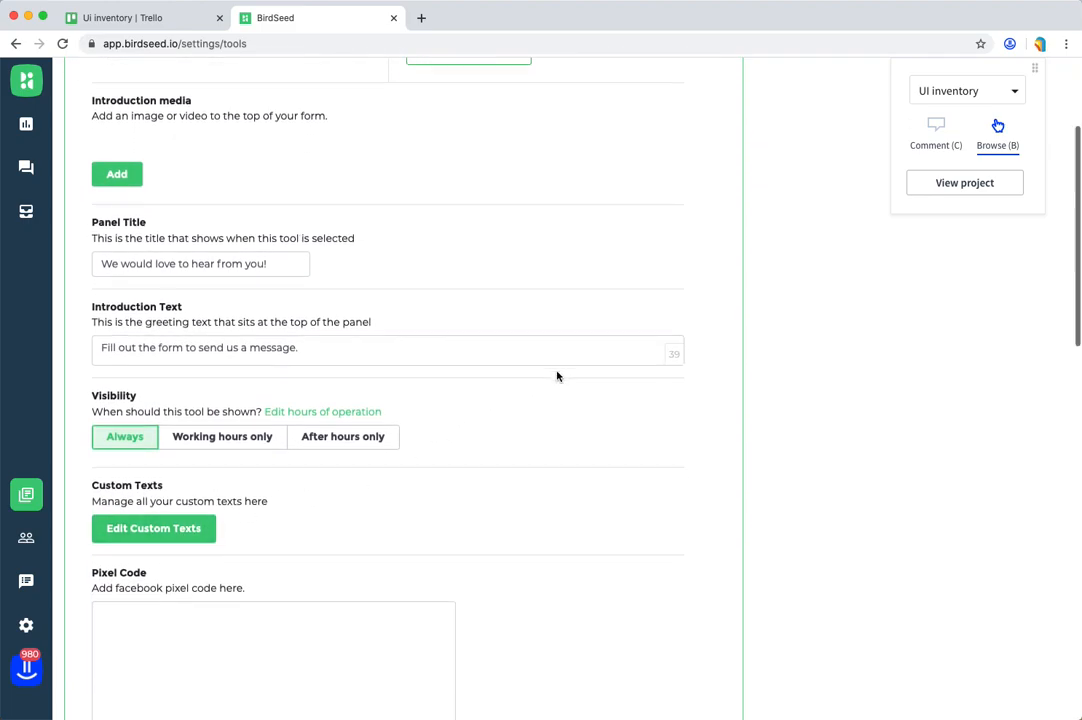
scroll(557, 376, down, 6)
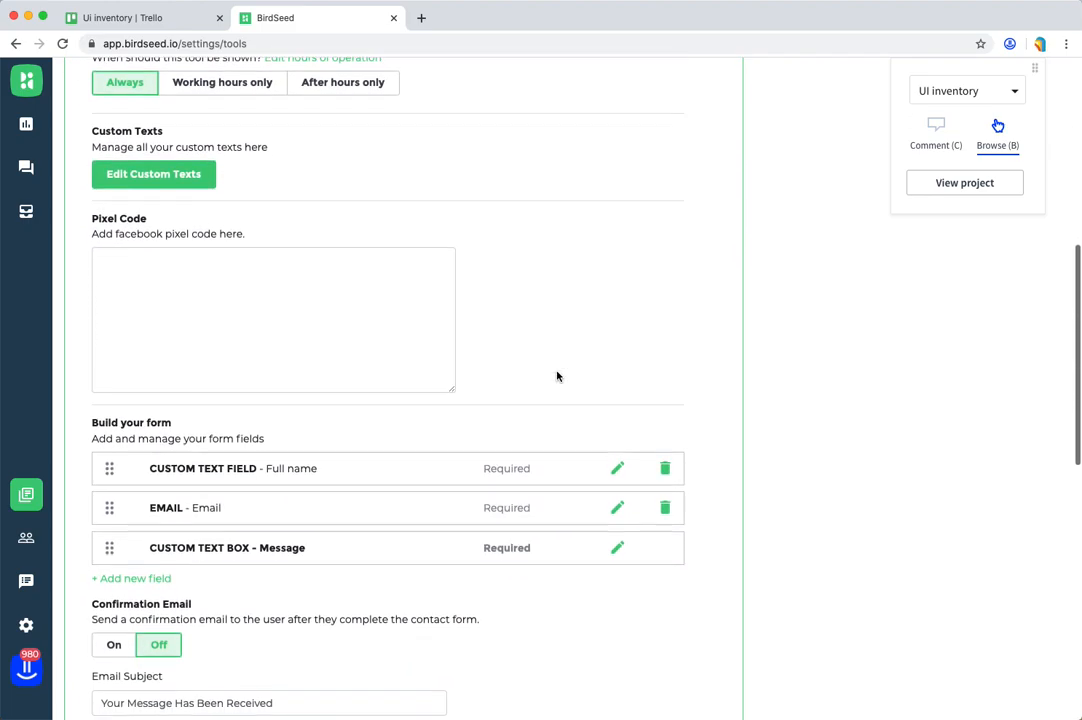
scroll(557, 376, down, 10)
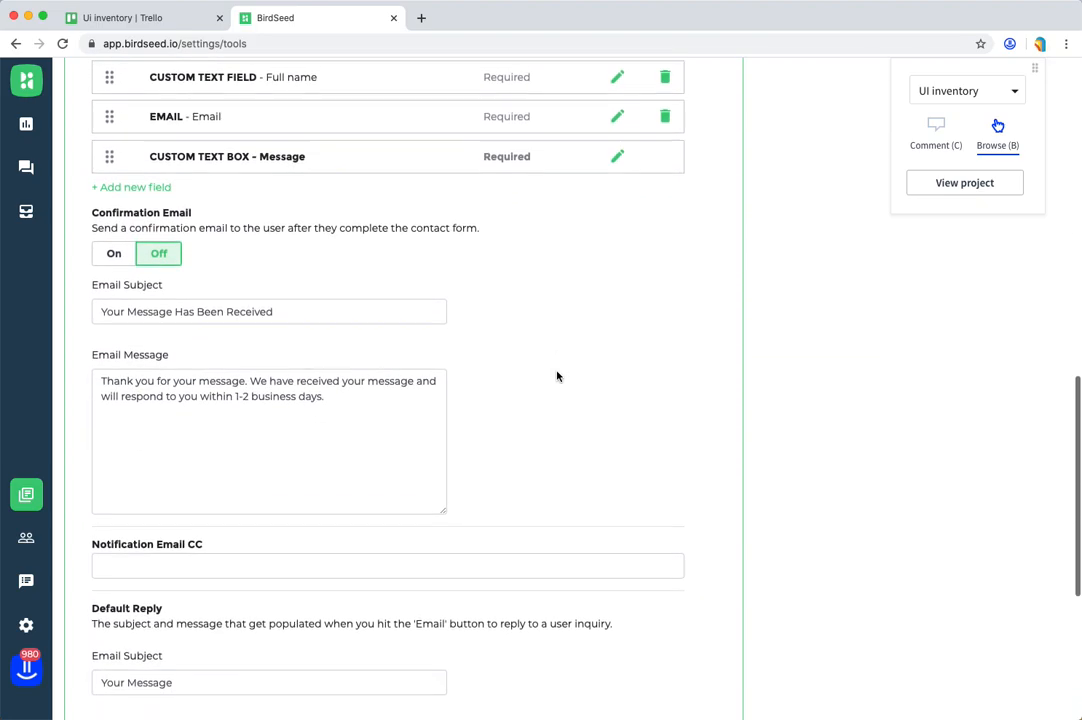
scroll(557, 376, down, 5)
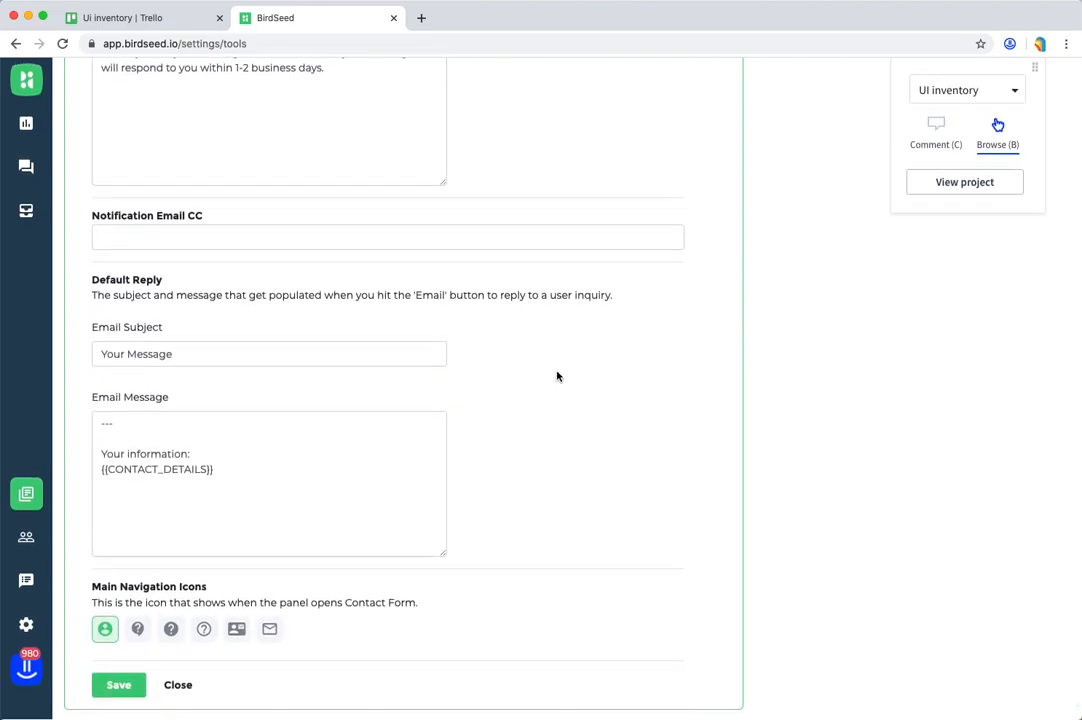
key(c)
click(186, 677)
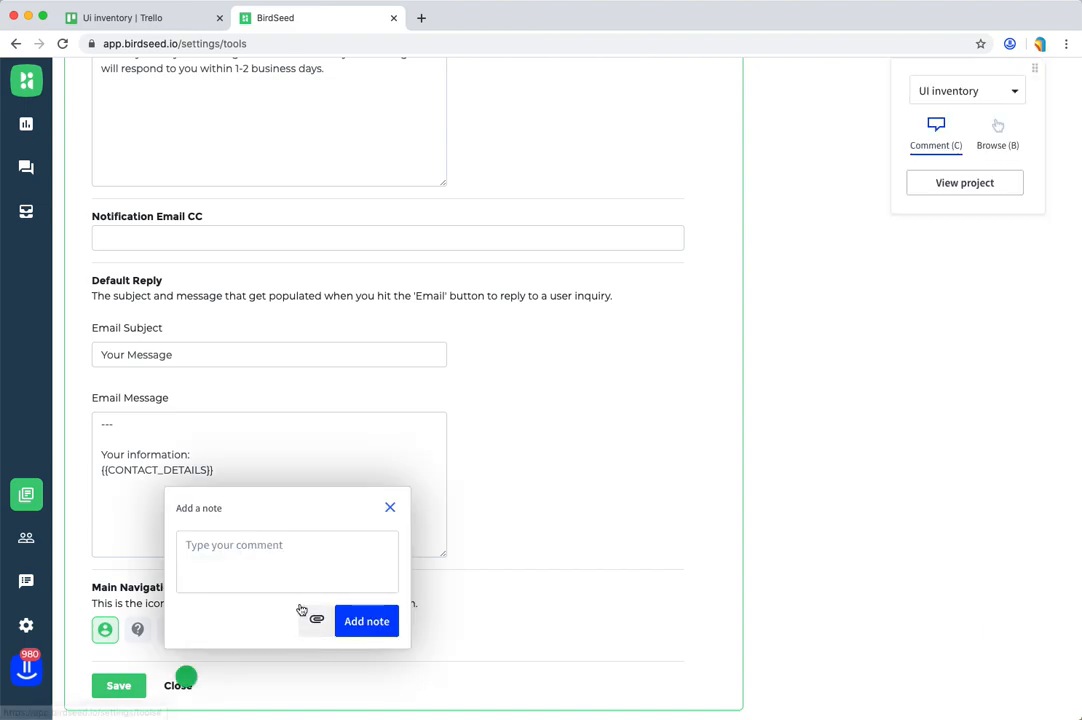
text(Button)
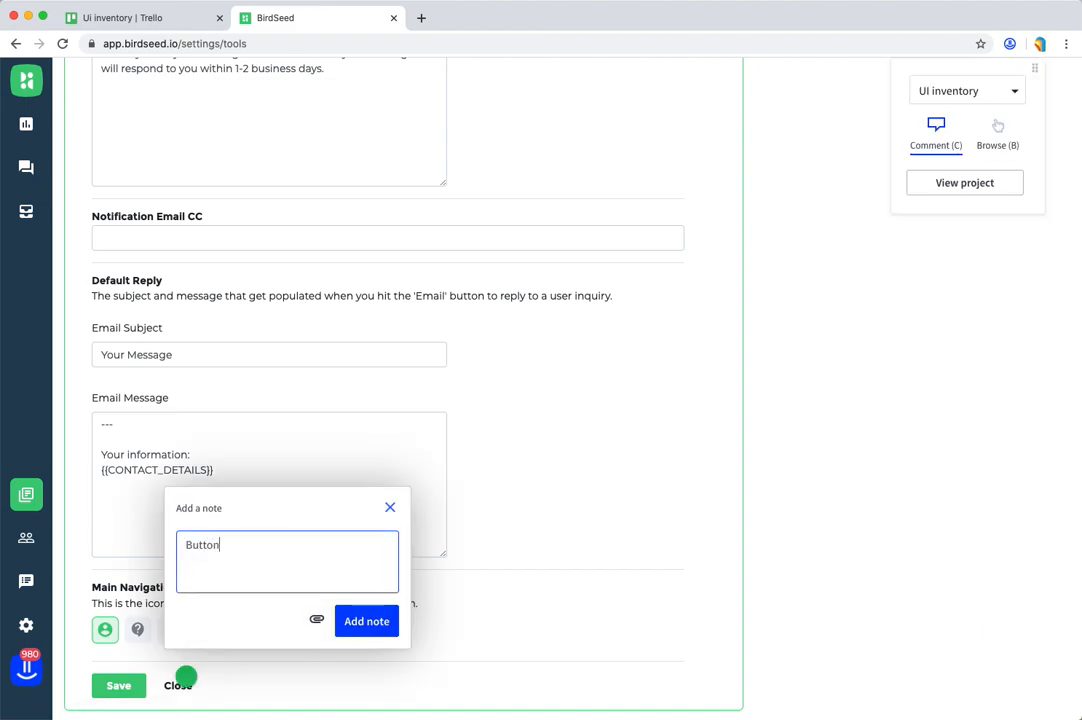
click(367, 622)
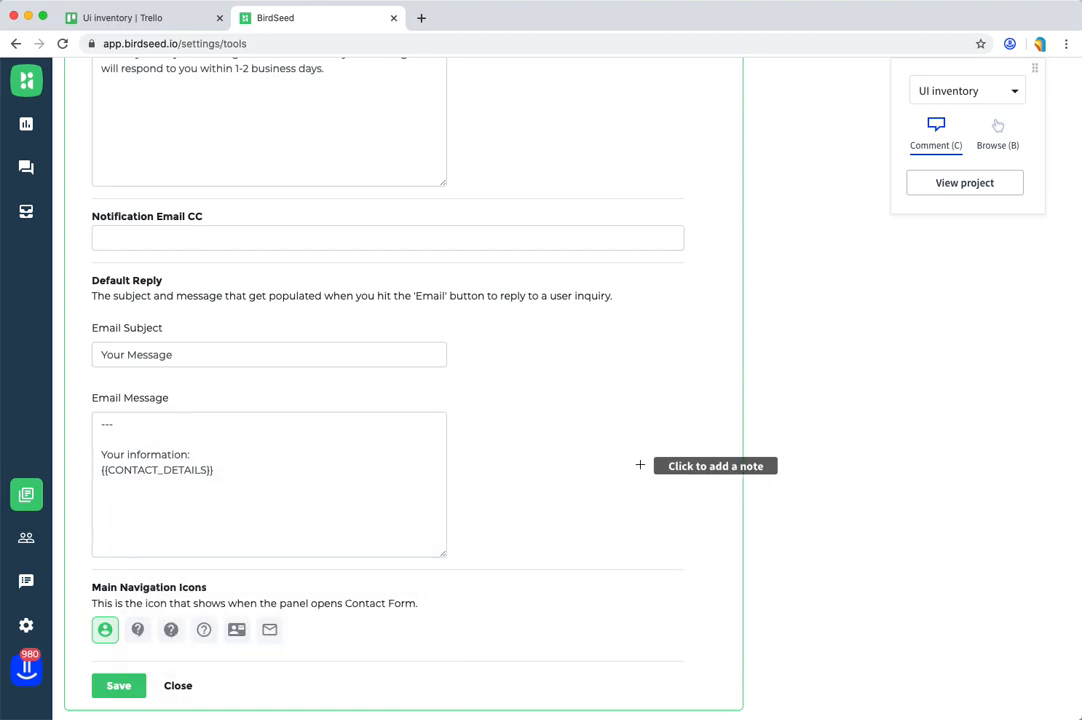
Step: Collapse the Contact Form in browse mode, and look through the Link Launcher 1 settings for further interface elements before collapsing them
key(b)
scroll(640, 466, up, 15)
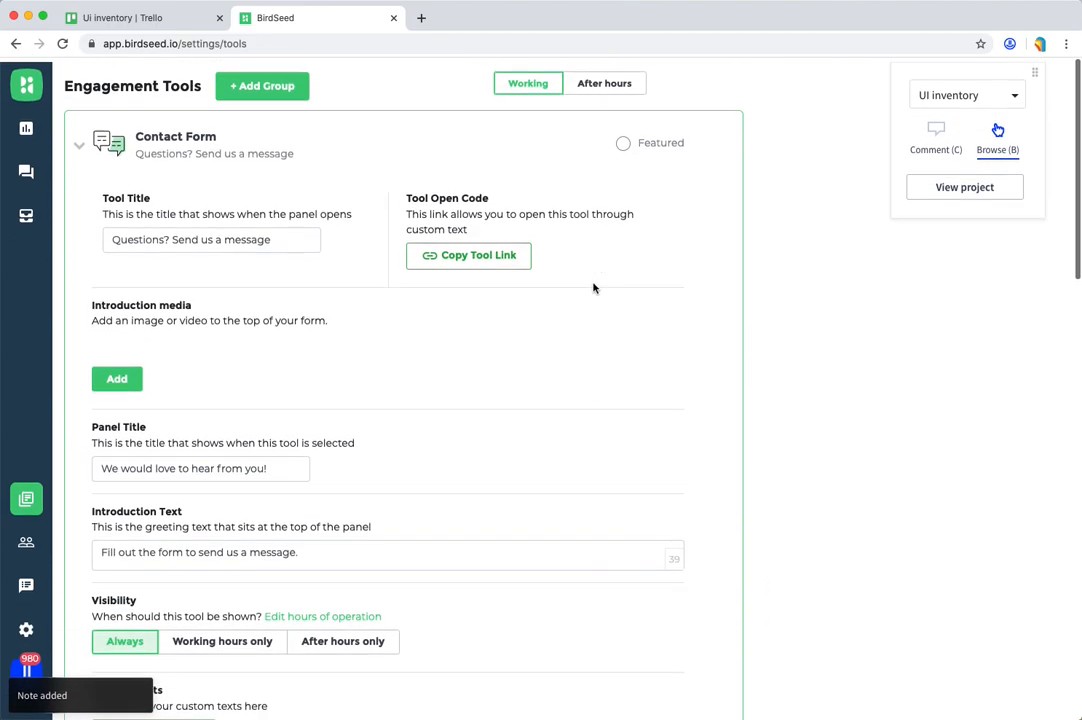
click(62, 172)
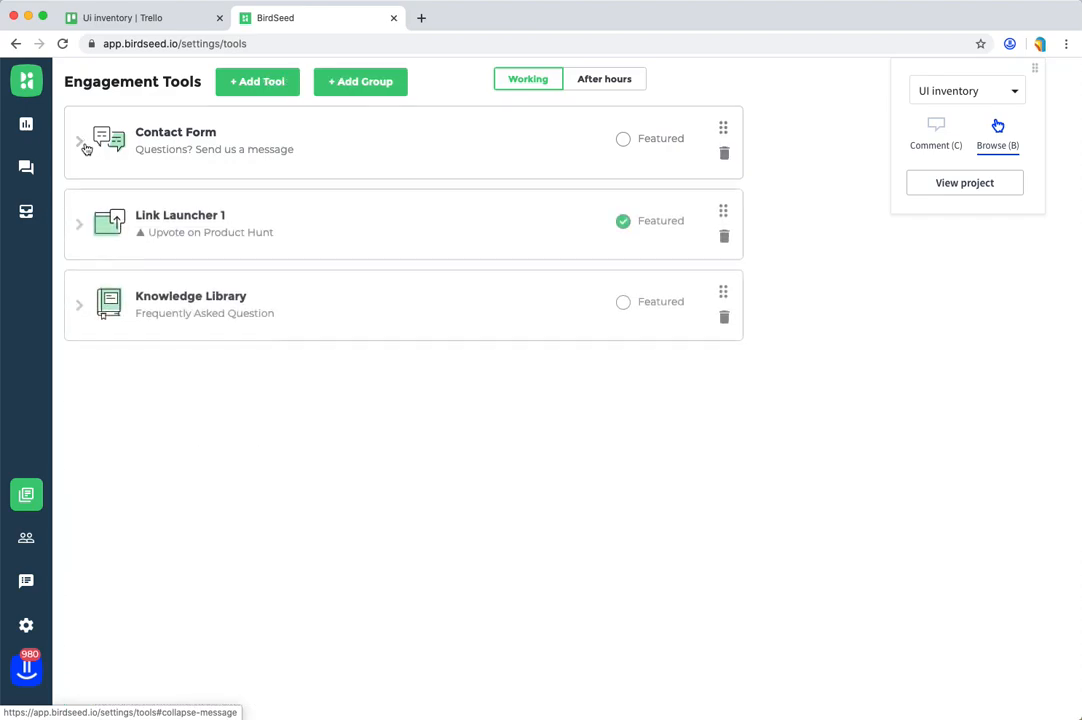
click(350, 225)
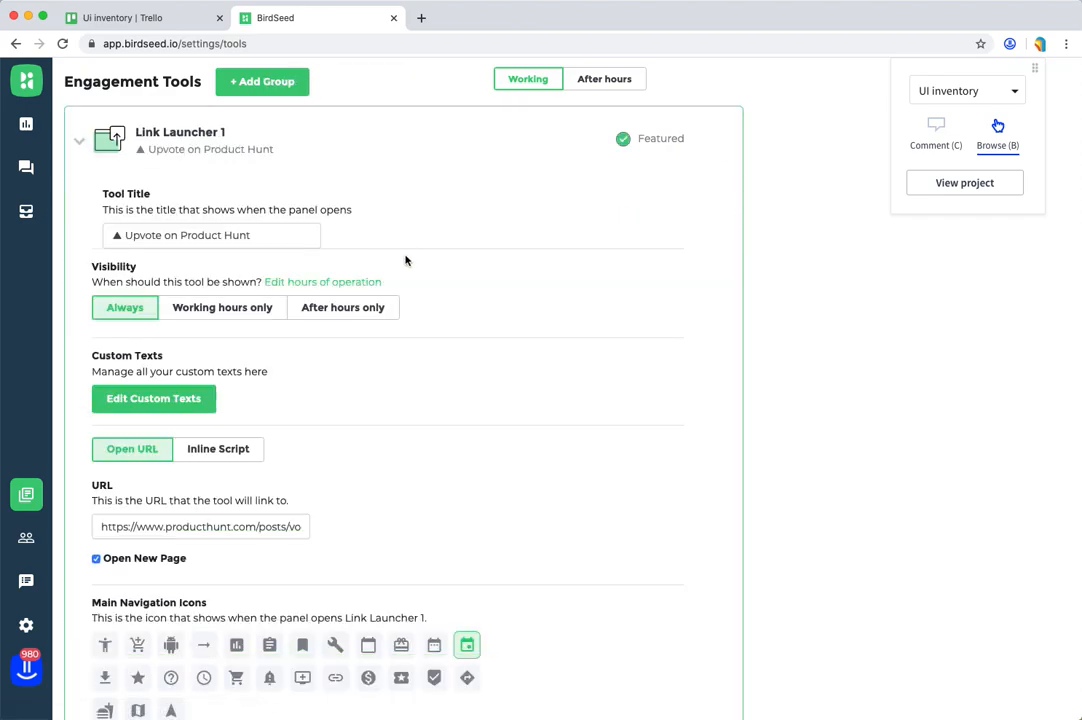
scroll(405, 261, down, 1)
scroll(405, 261, up, 2)
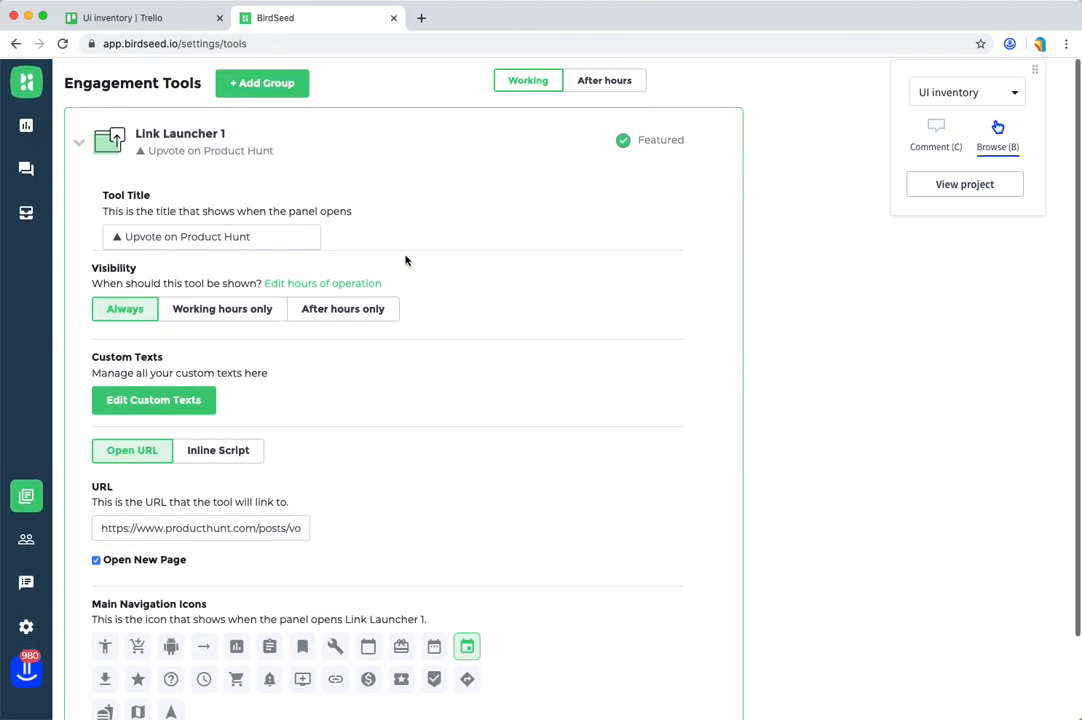
click(403, 155)
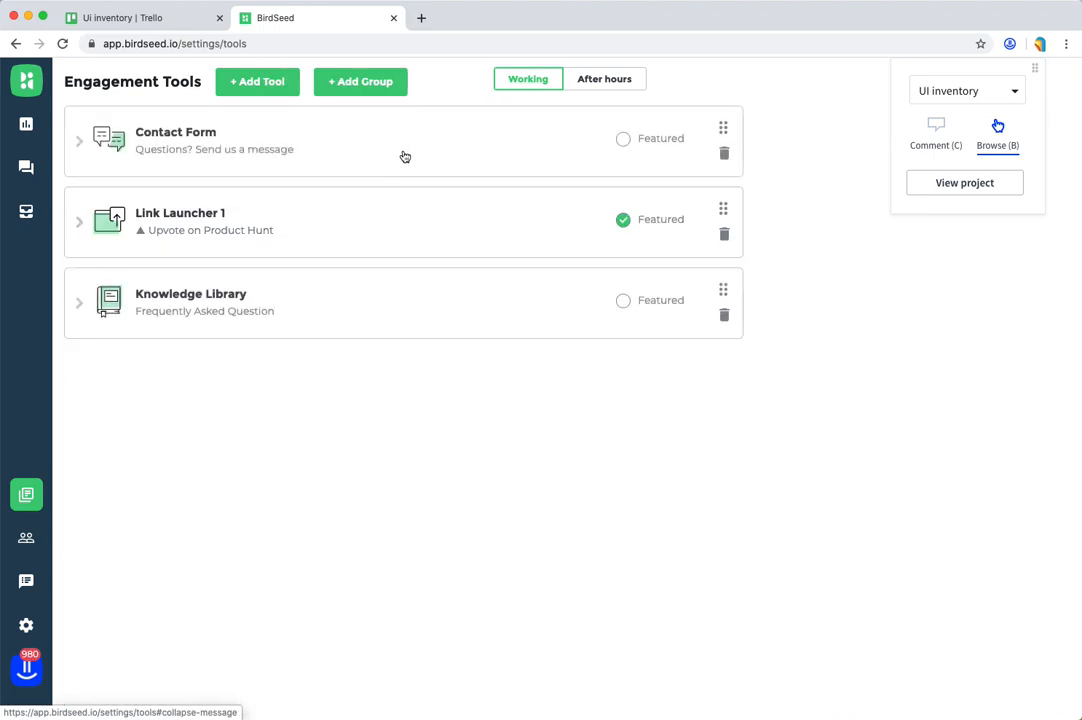
Step: Expand the Knowledge Library tool and add a note reading "Button" on its Add Section control
click(370, 292)
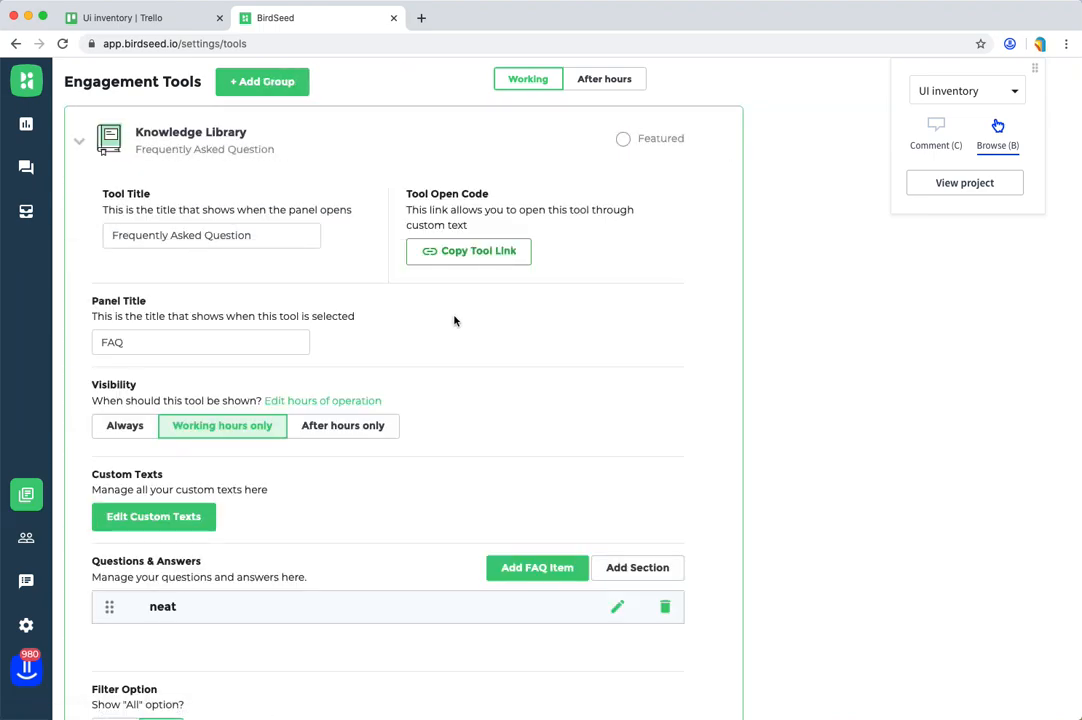
scroll(568, 314, down, 1)
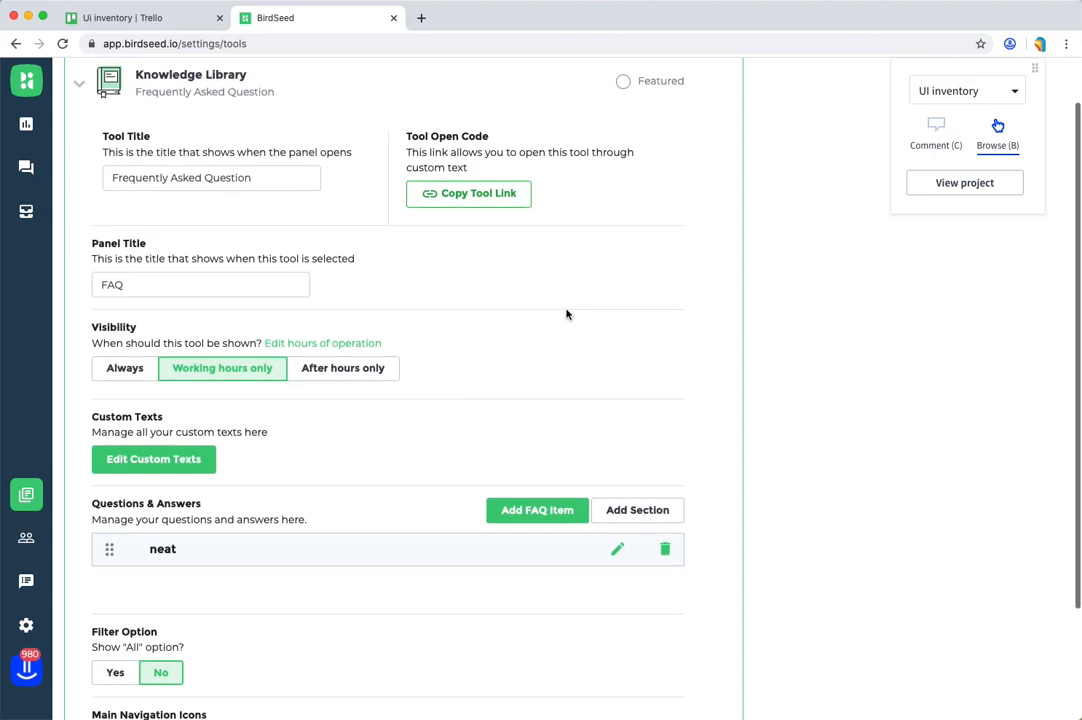
key(c)
click(670, 502)
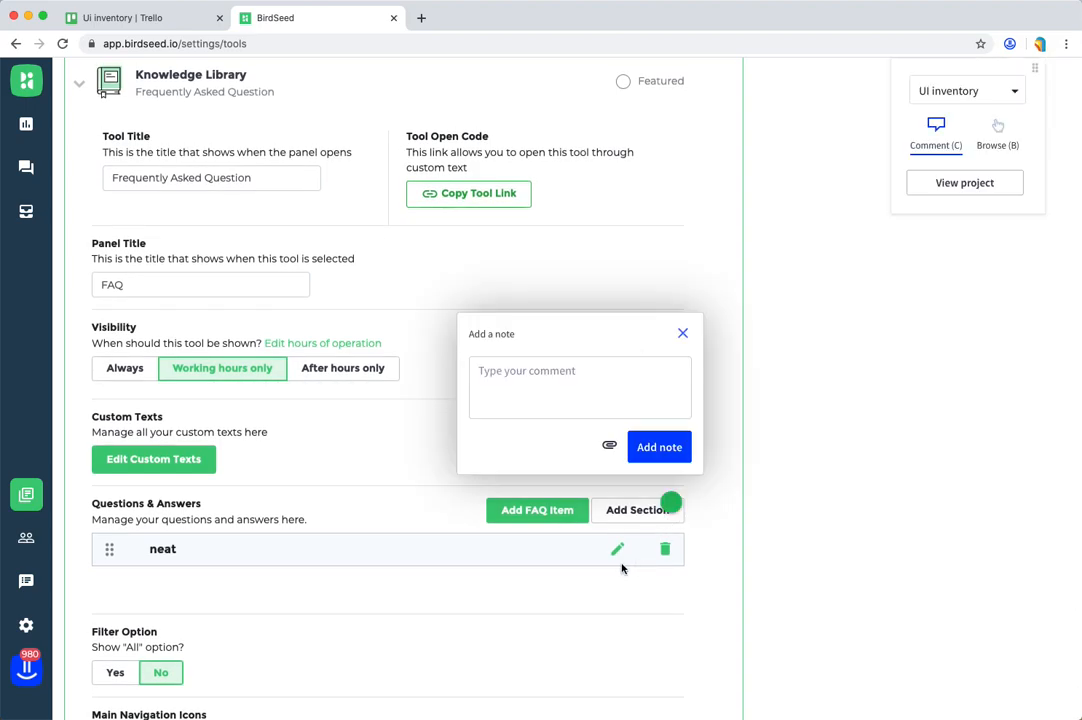
click(564, 408)
text(Button)
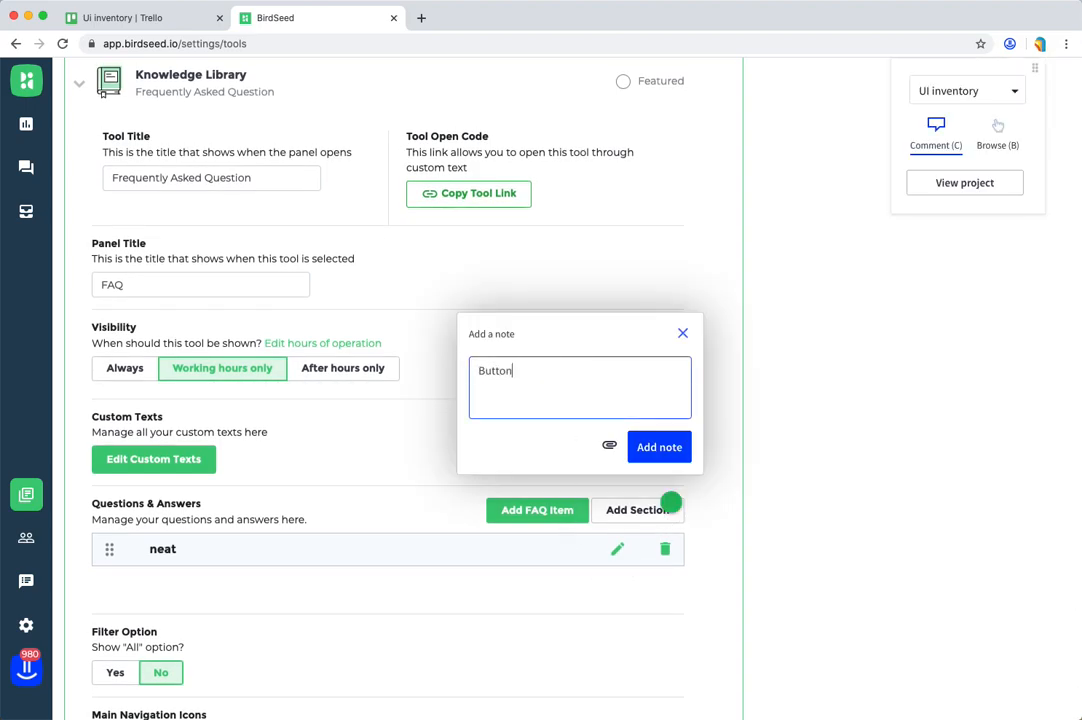
click(657, 446)
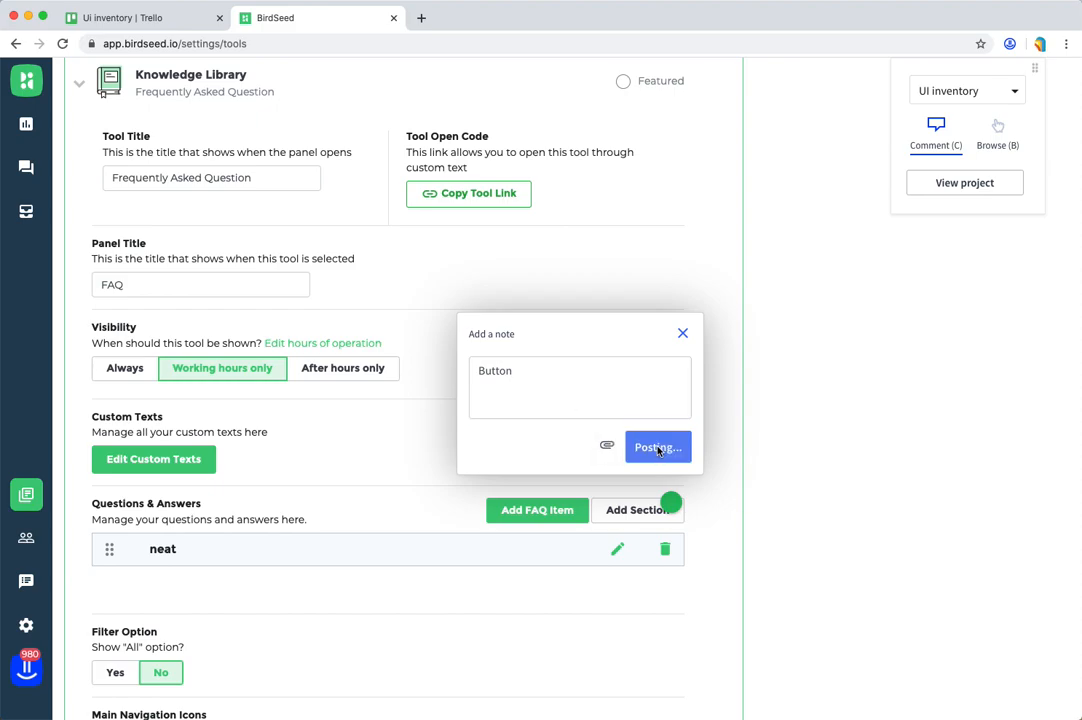
Step: Add a note reading "Button" on the wrench option among the Knowledge Library's main navigation icons
key(b)
scroll(612, 404, down, 3)
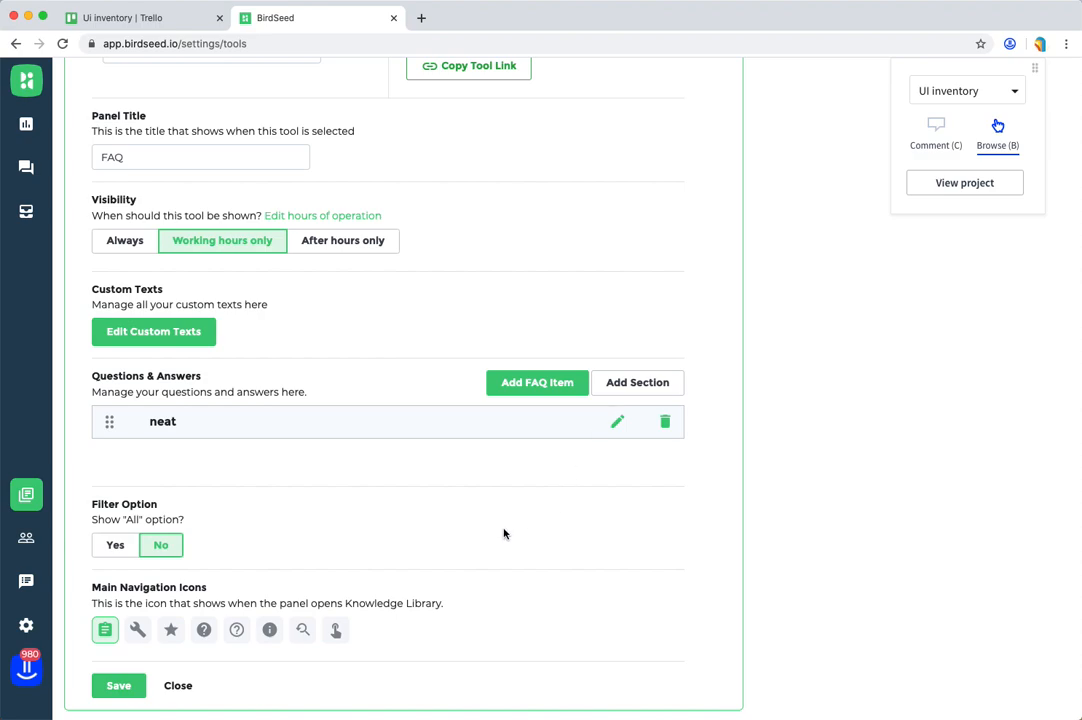
key(c)
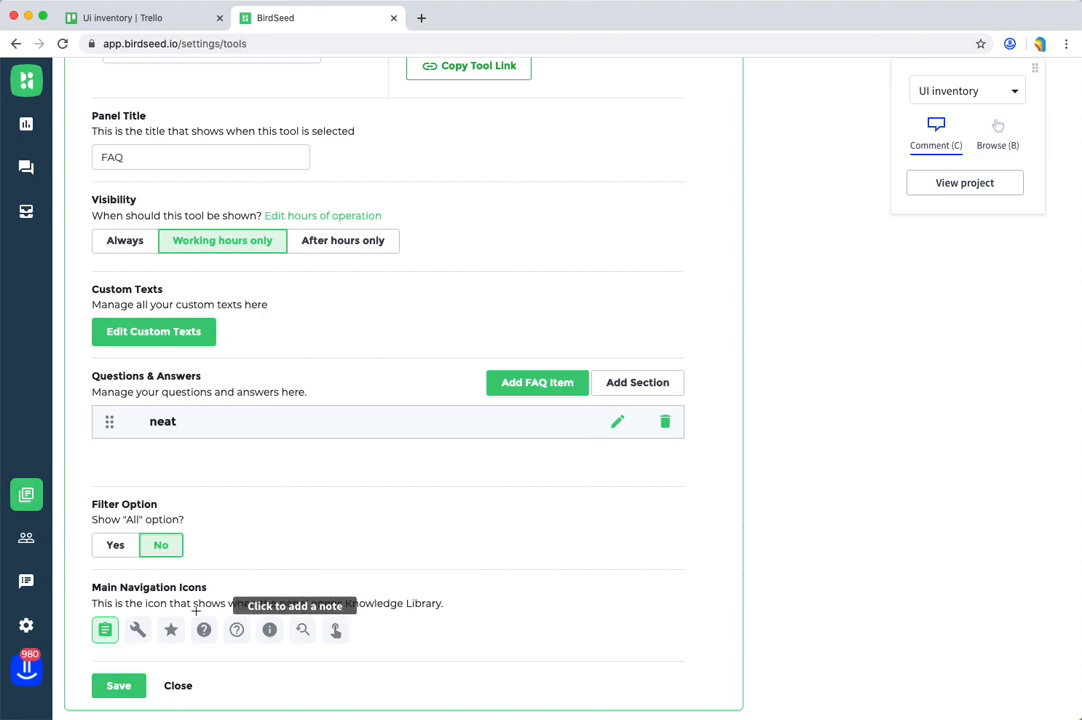
key(Escape)
key(c)
click(141, 633)
click(226, 530)
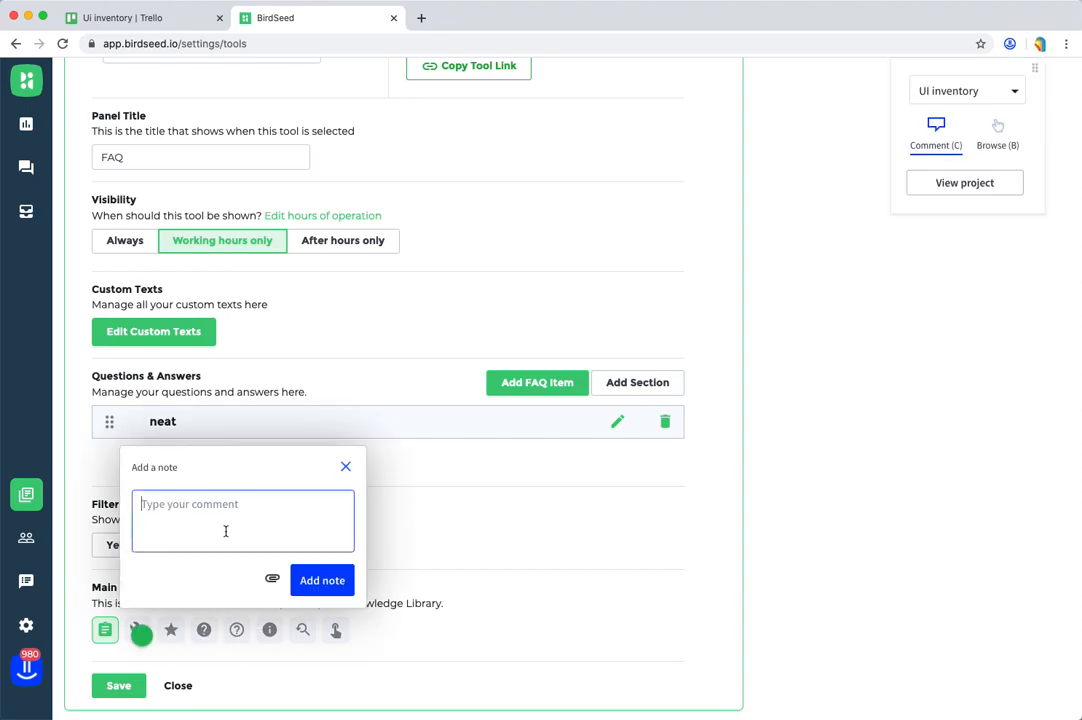
text(Button)
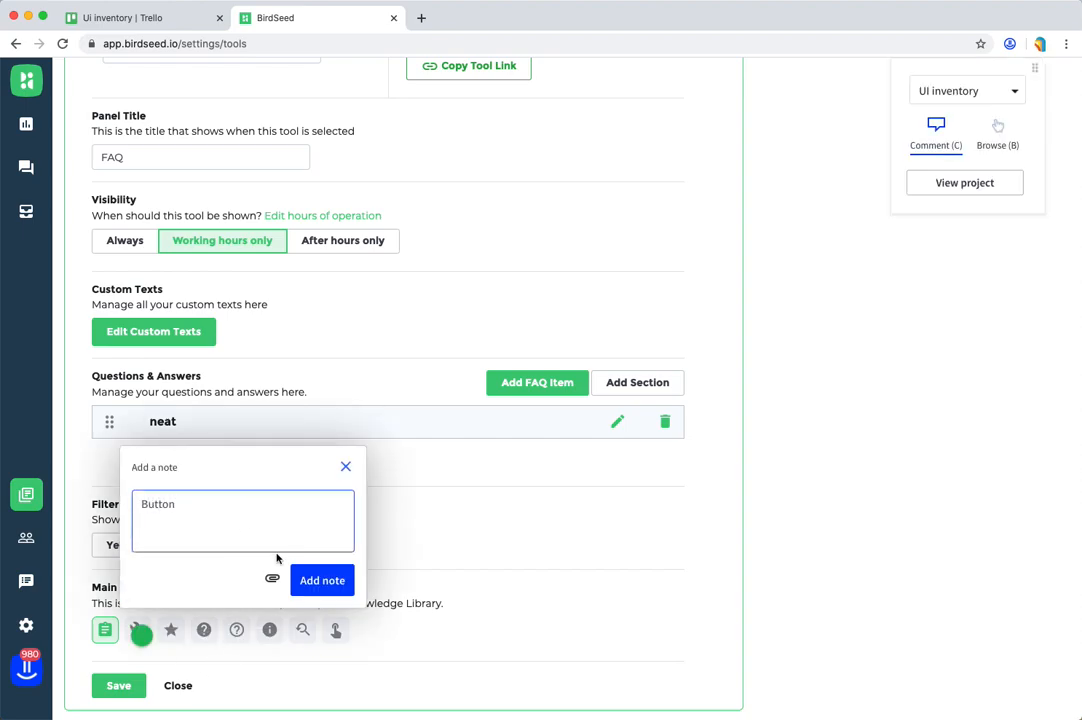
click(322, 580)
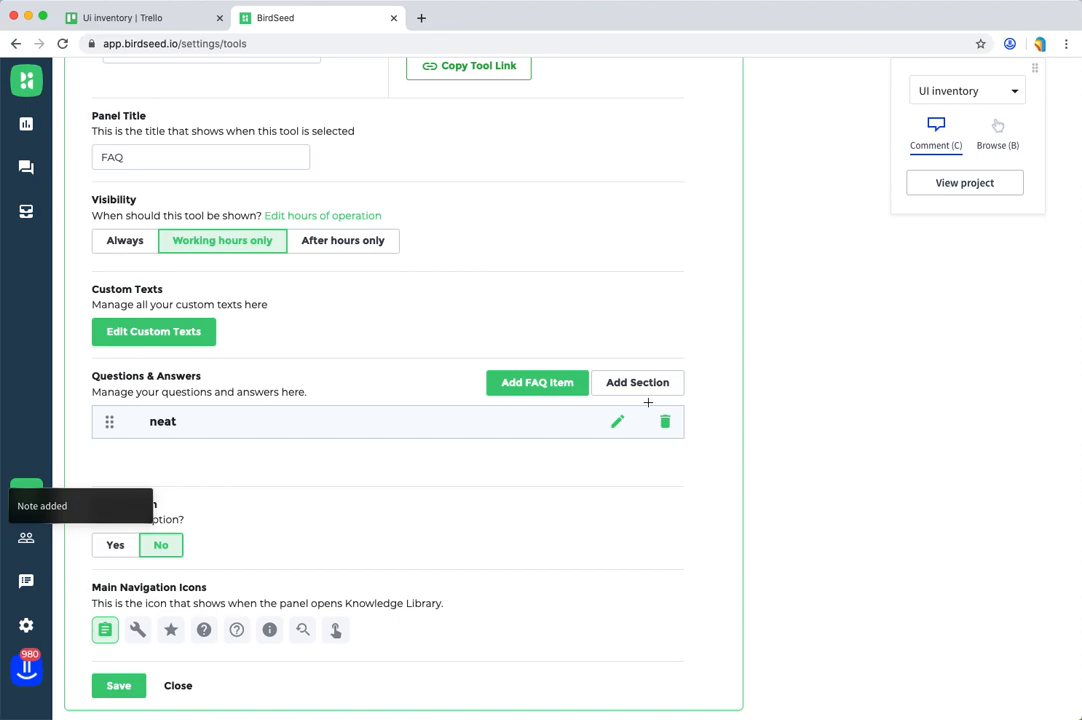
Step: Return to browse mode and recheck the Knowledge Library and Link Launcher 1 settings for button styles not yet annotated
key(b)
scroll(555, 449, up, 5)
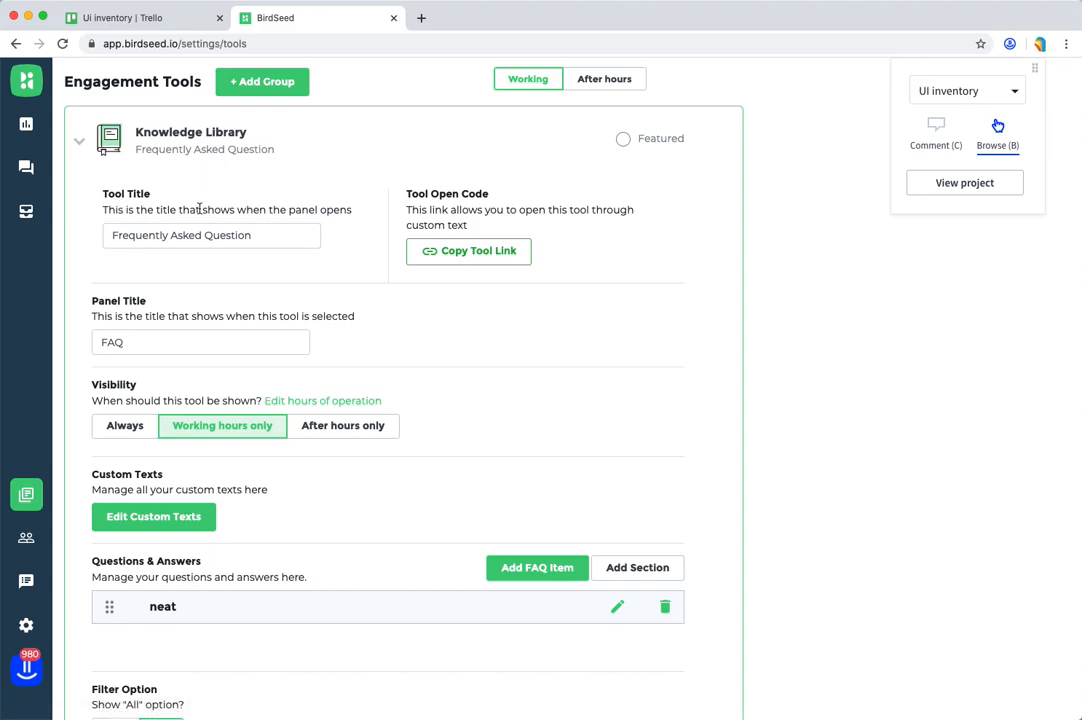
scroll(188, 206, down, 4)
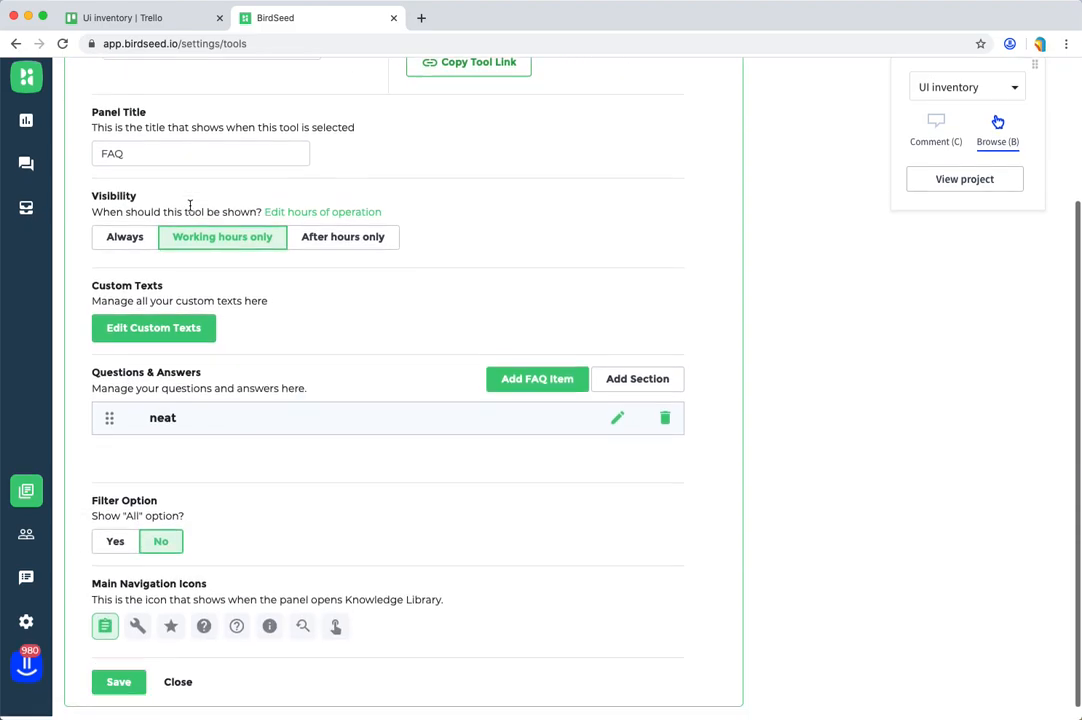
scroll(210, 464, up, 4)
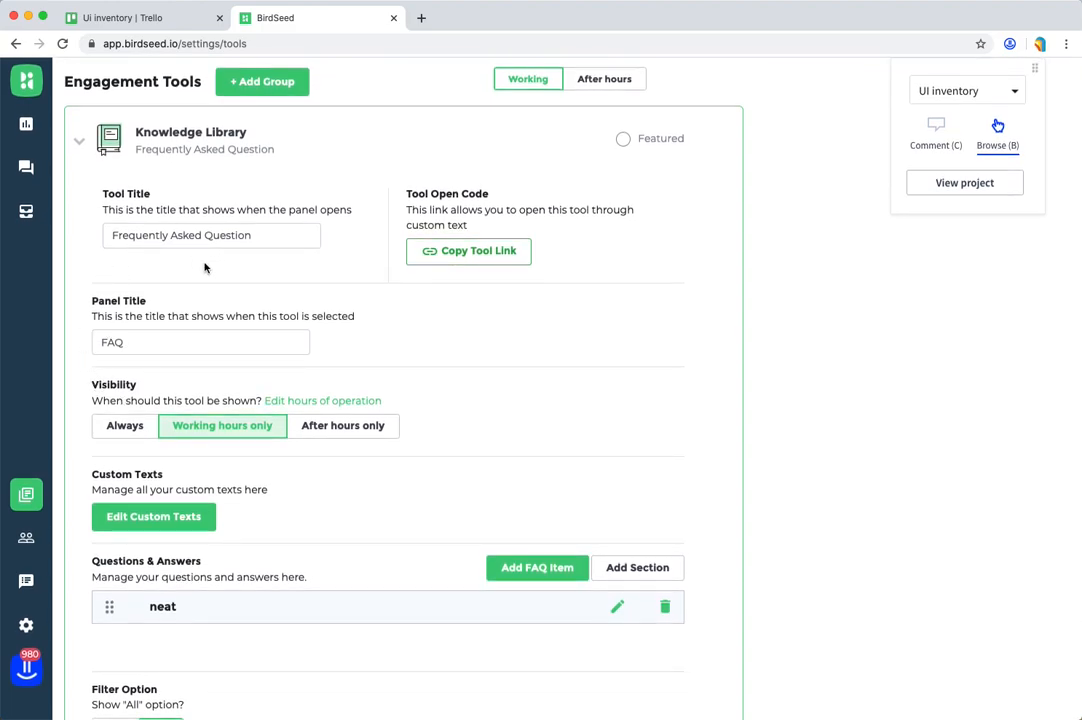
click(78, 131)
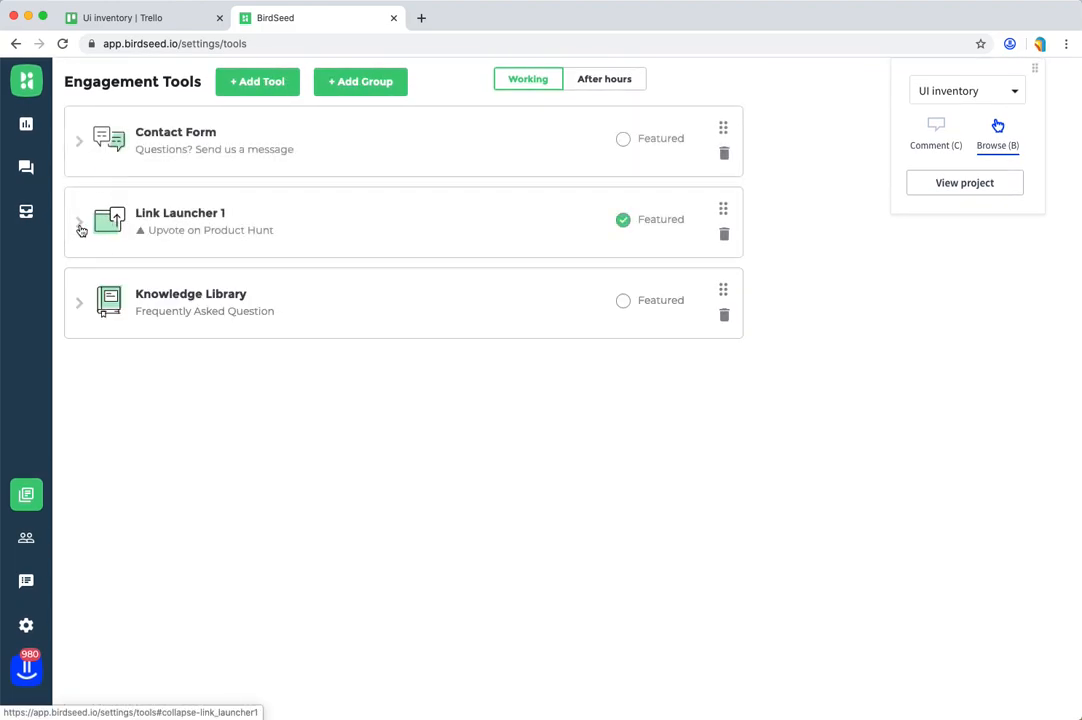
click(78, 222)
scroll(216, 228, down, 2)
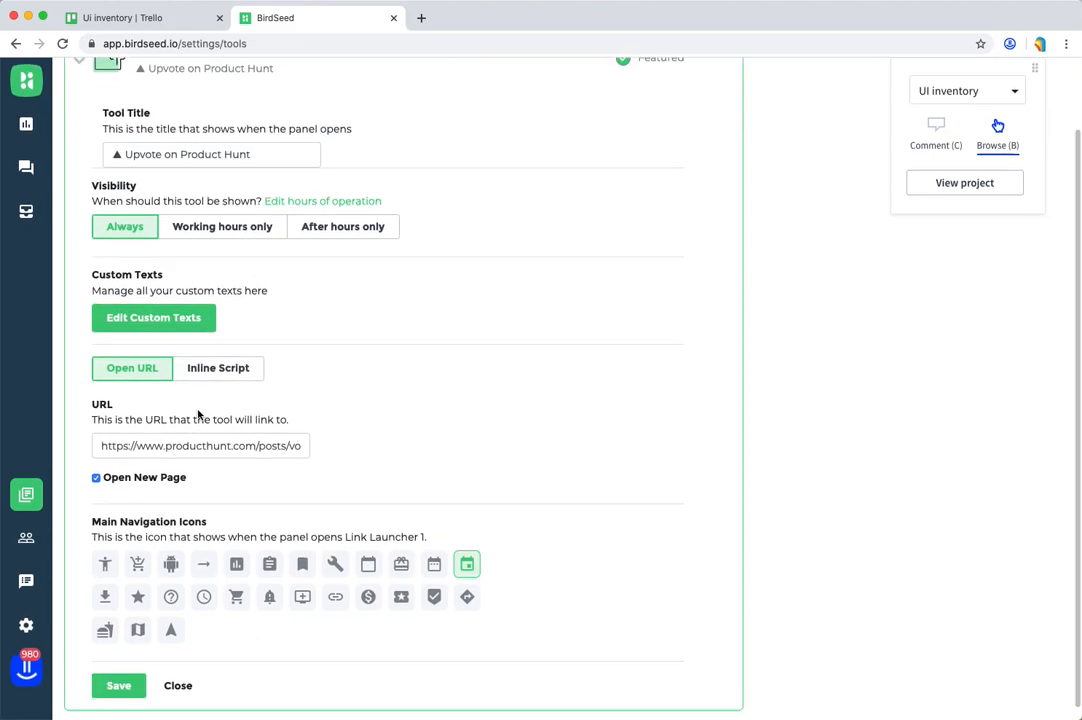
scroll(169, 350, up, 2)
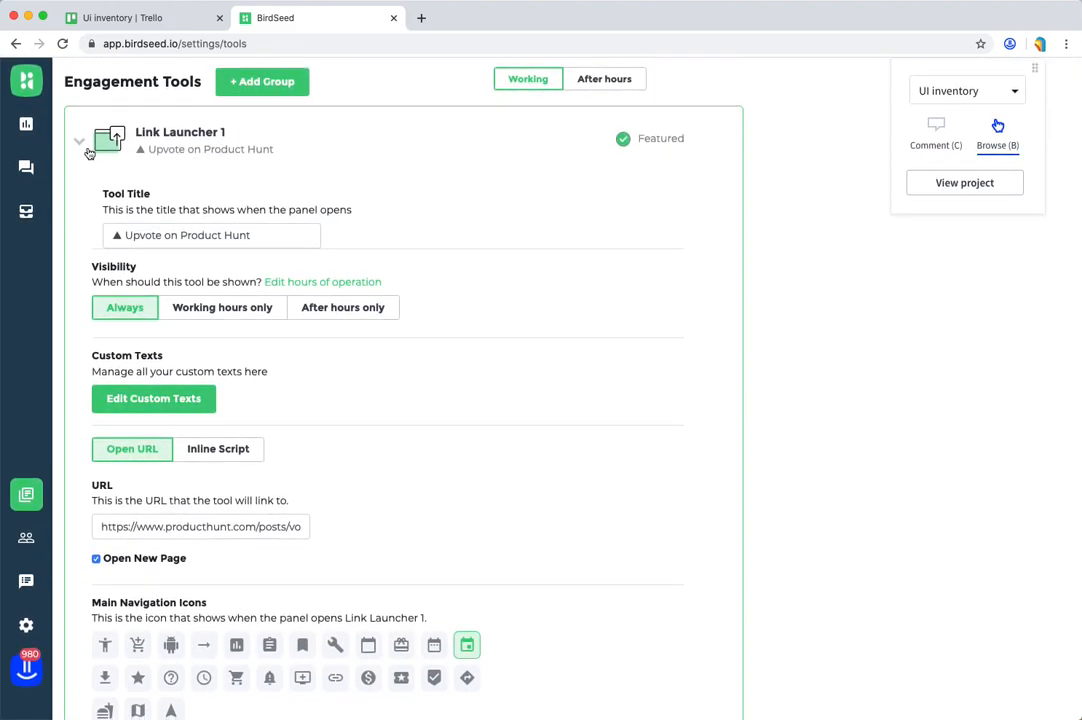
click(80, 145)
click(79, 296)
scroll(212, 336, down, 2)
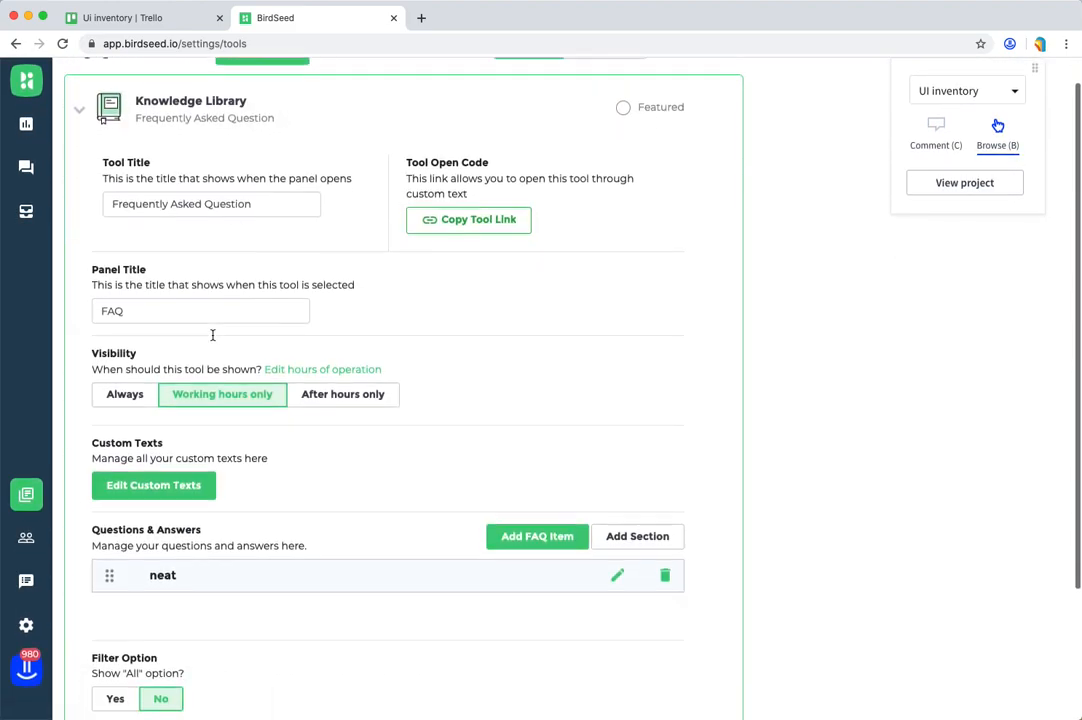
scroll(212, 336, down, 2)
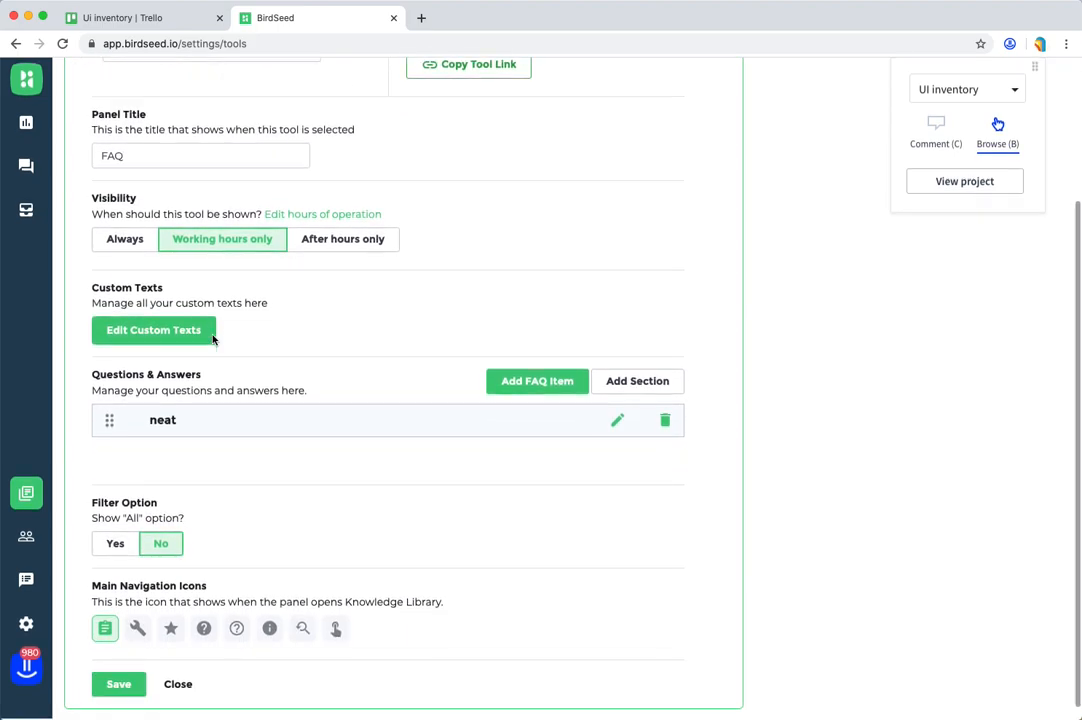
scroll(212, 338, up, 3)
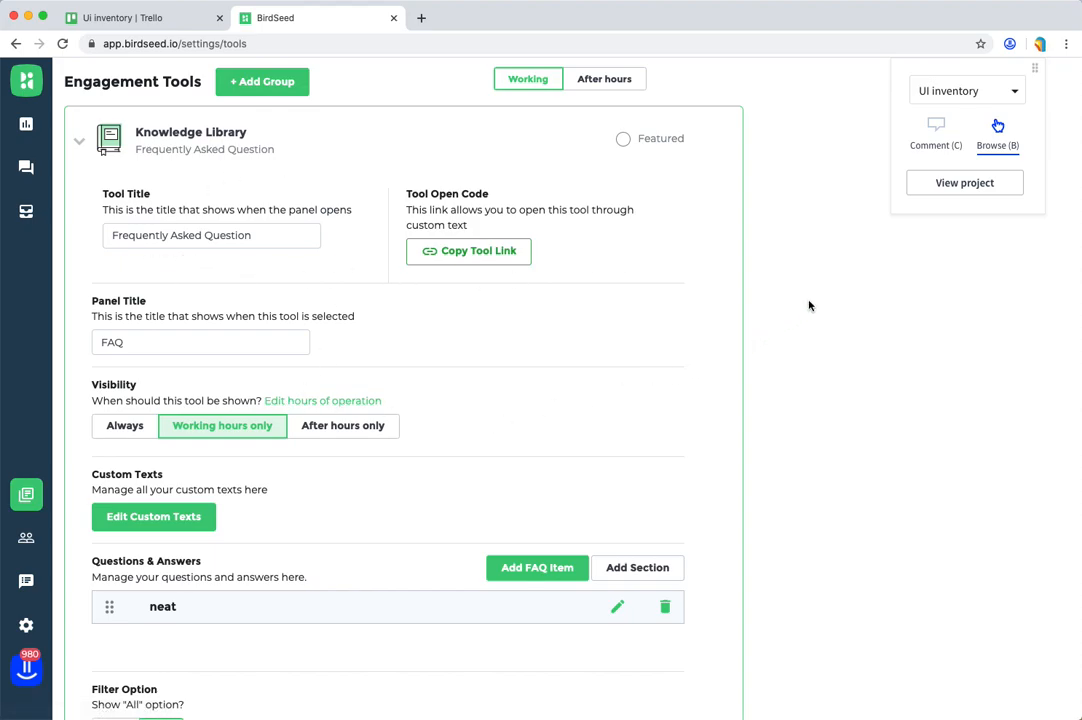
Step: Open the UI inventory project in Volley and review the screenshot of each of its five notes
click(945, 182)
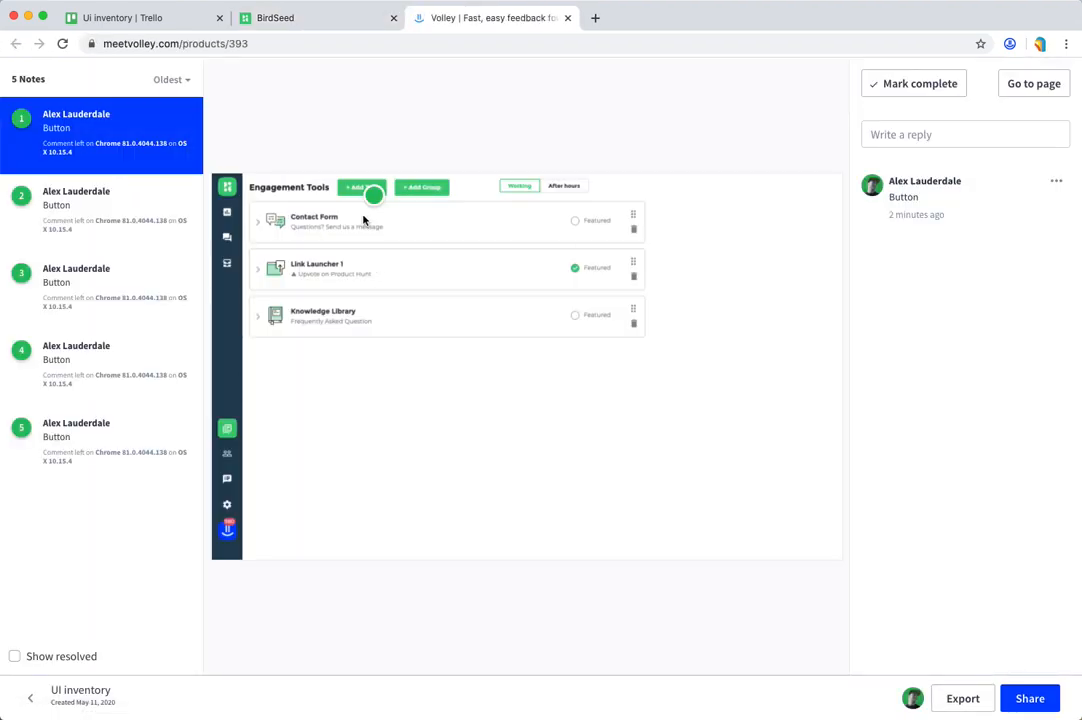
click(199, 239)
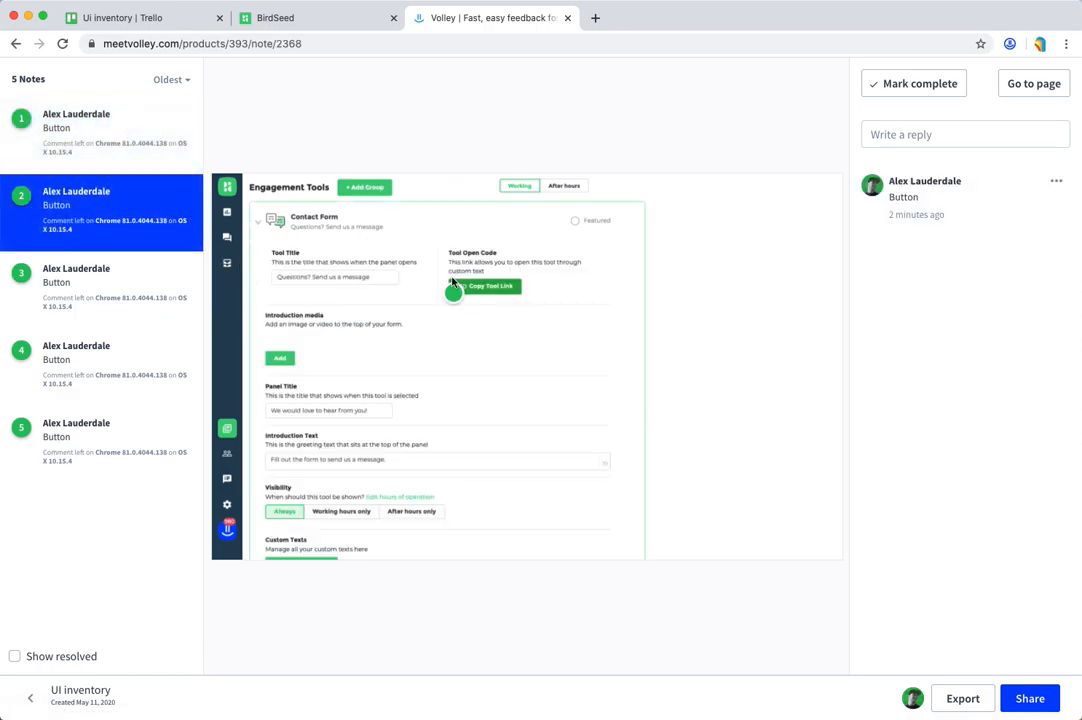
click(123, 280)
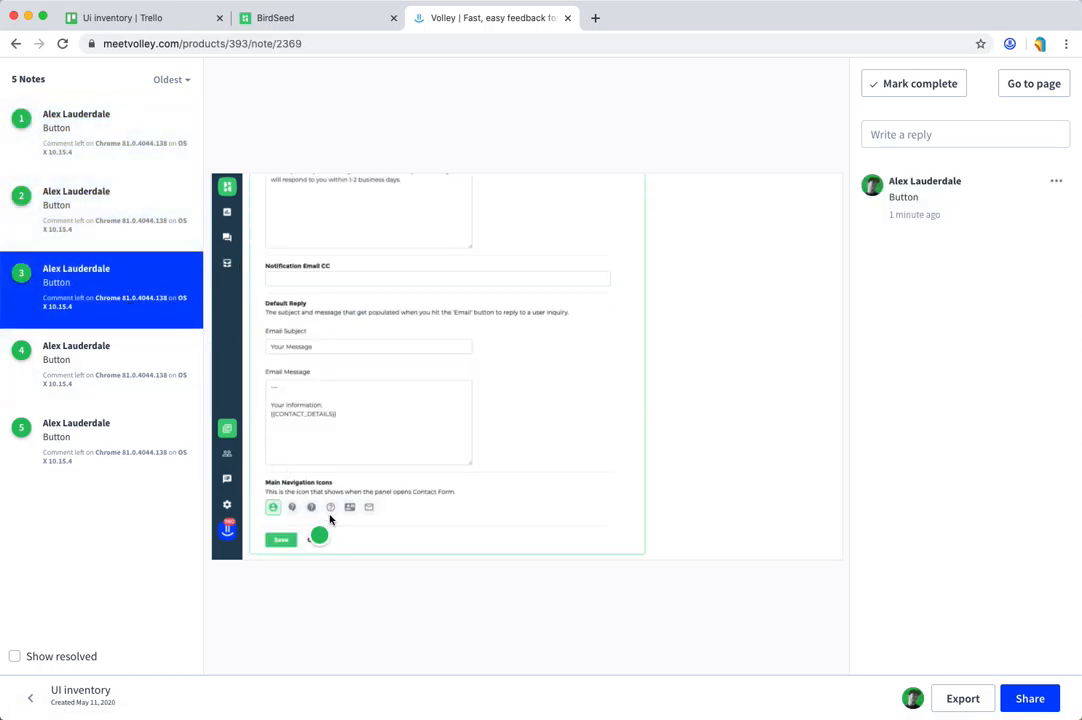
click(130, 380)
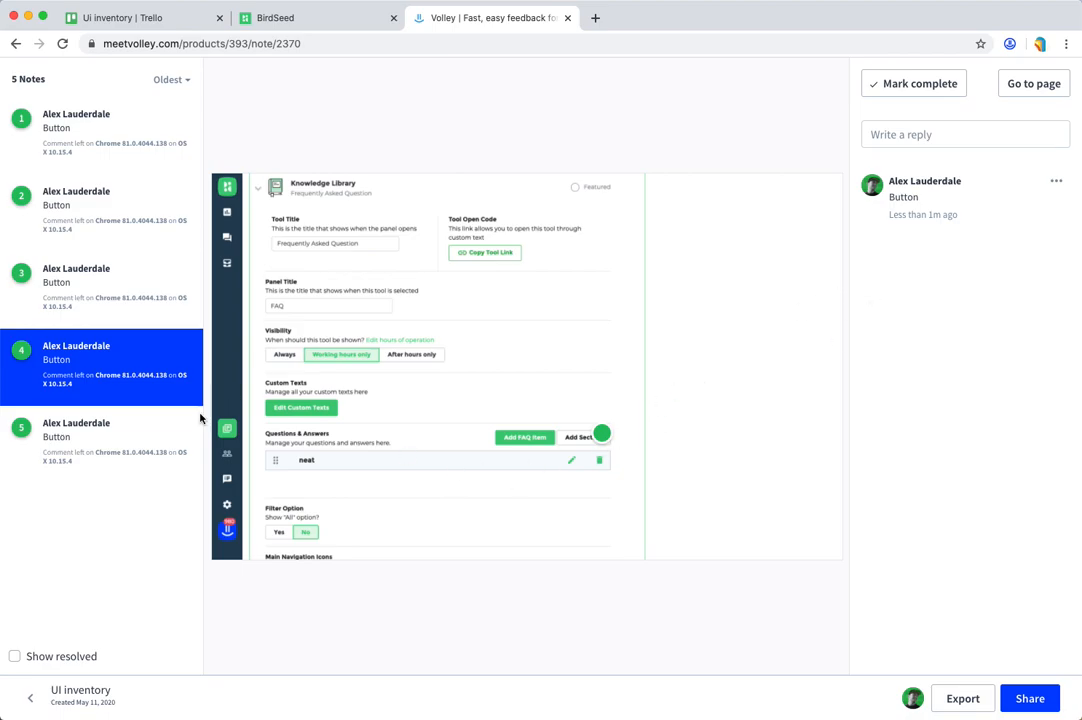
click(149, 449)
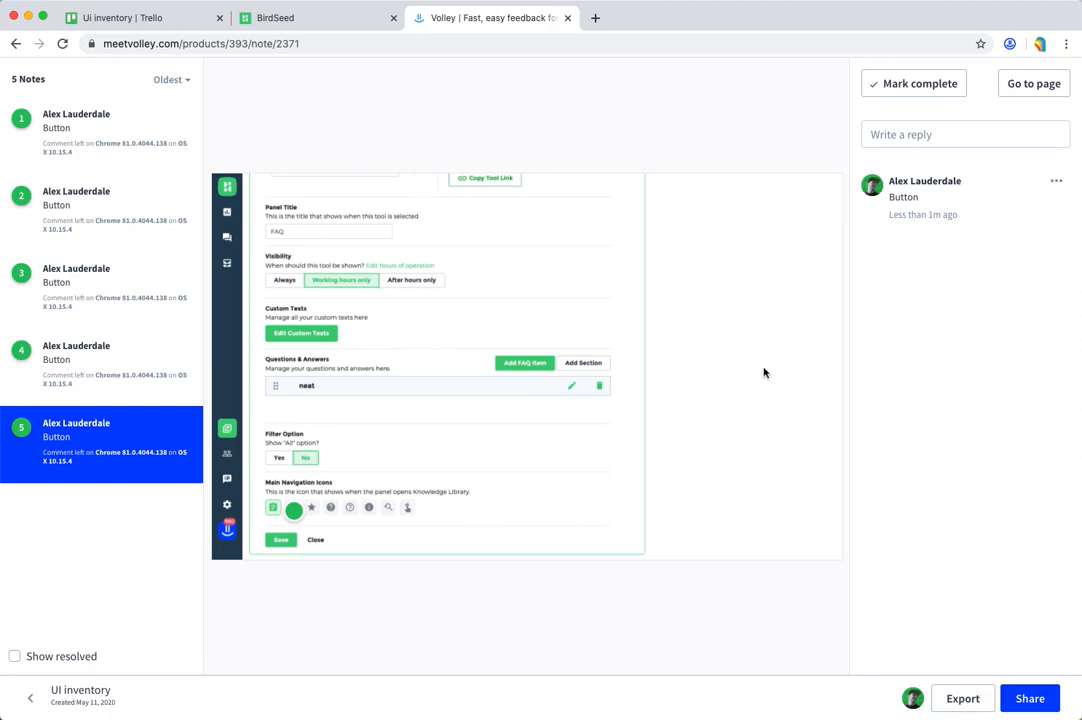
Step: Export all five notes to Trello, into the Ui inventory list on the Ui inventory board
click(960, 699)
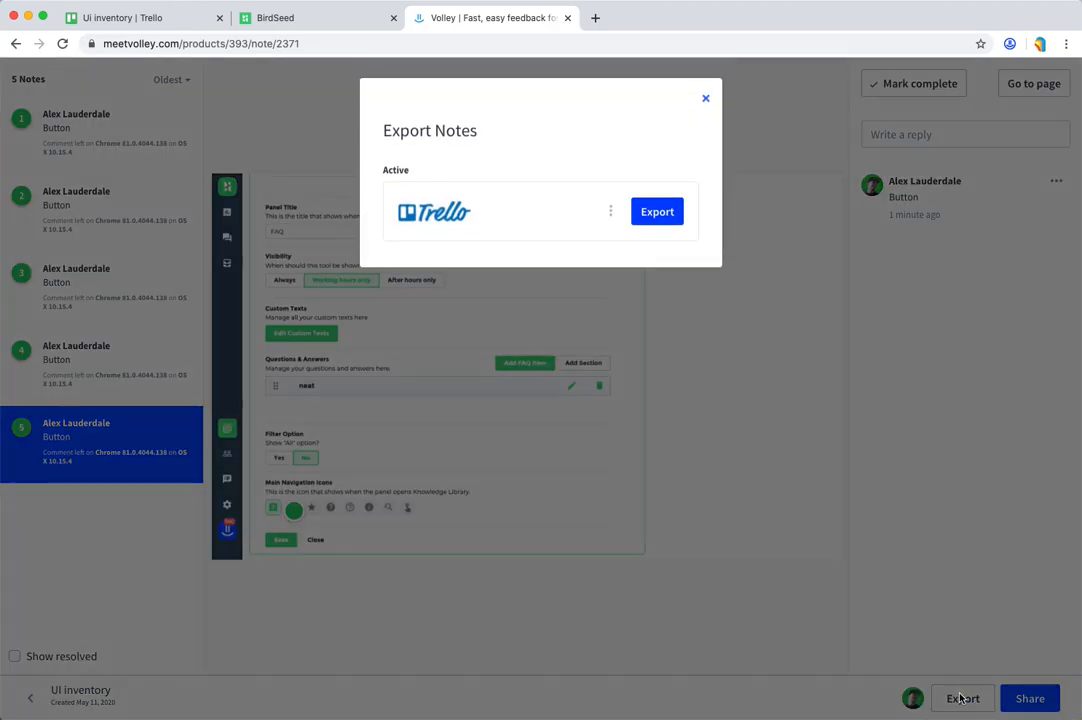
click(657, 213)
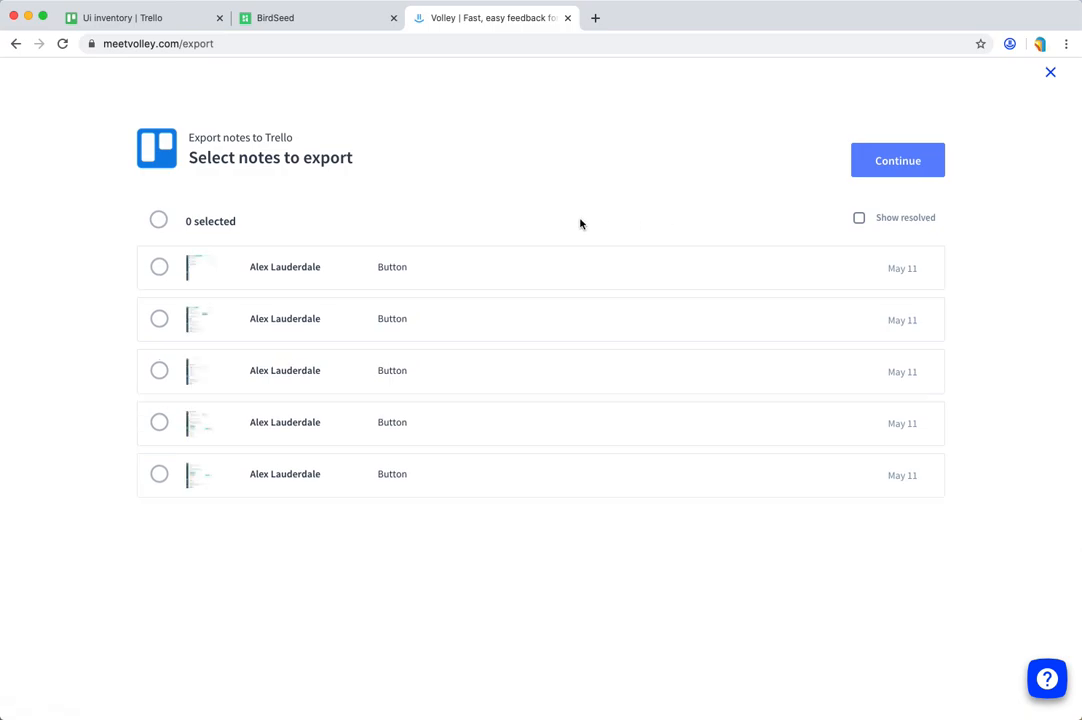
click(158, 221)
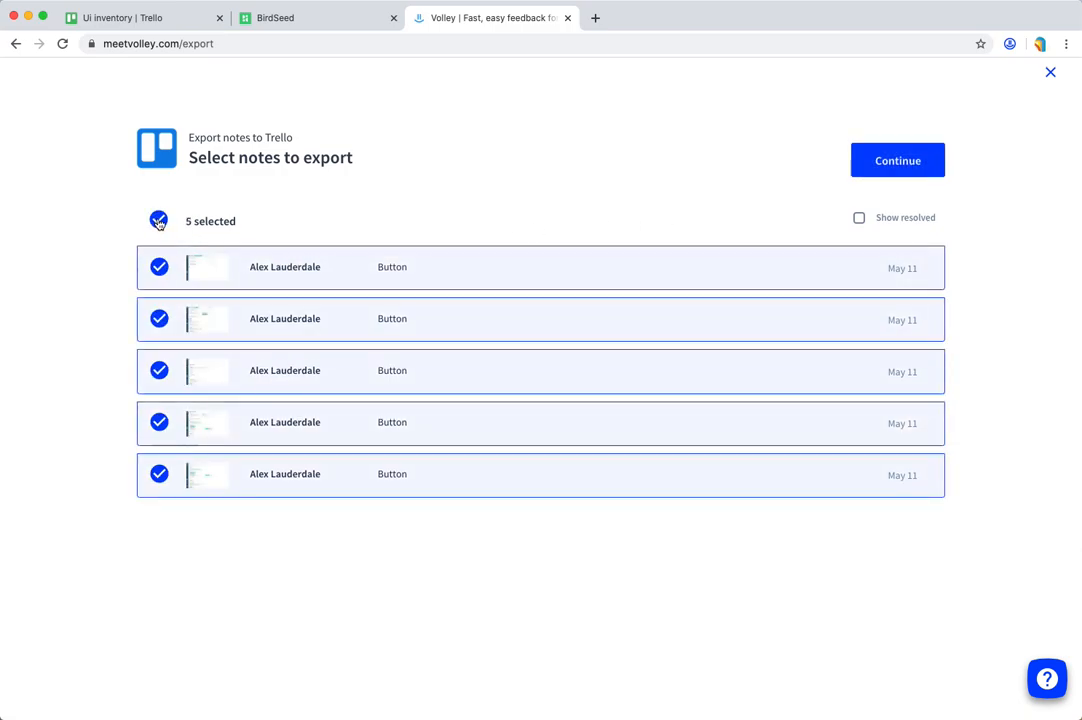
click(895, 163)
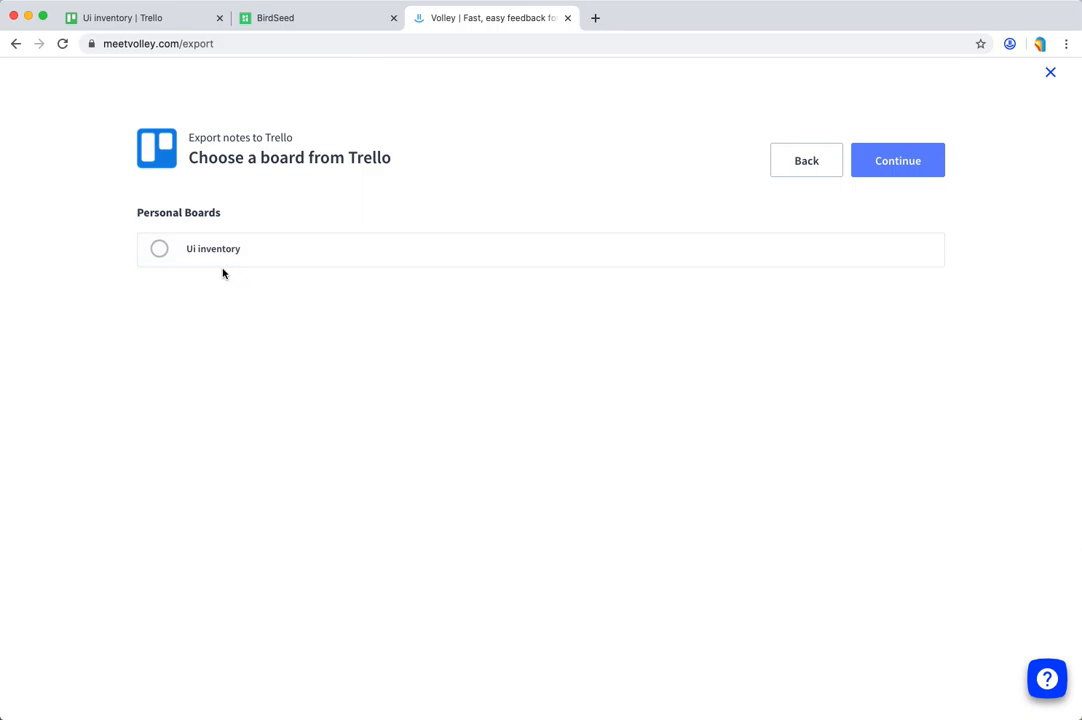
click(157, 252)
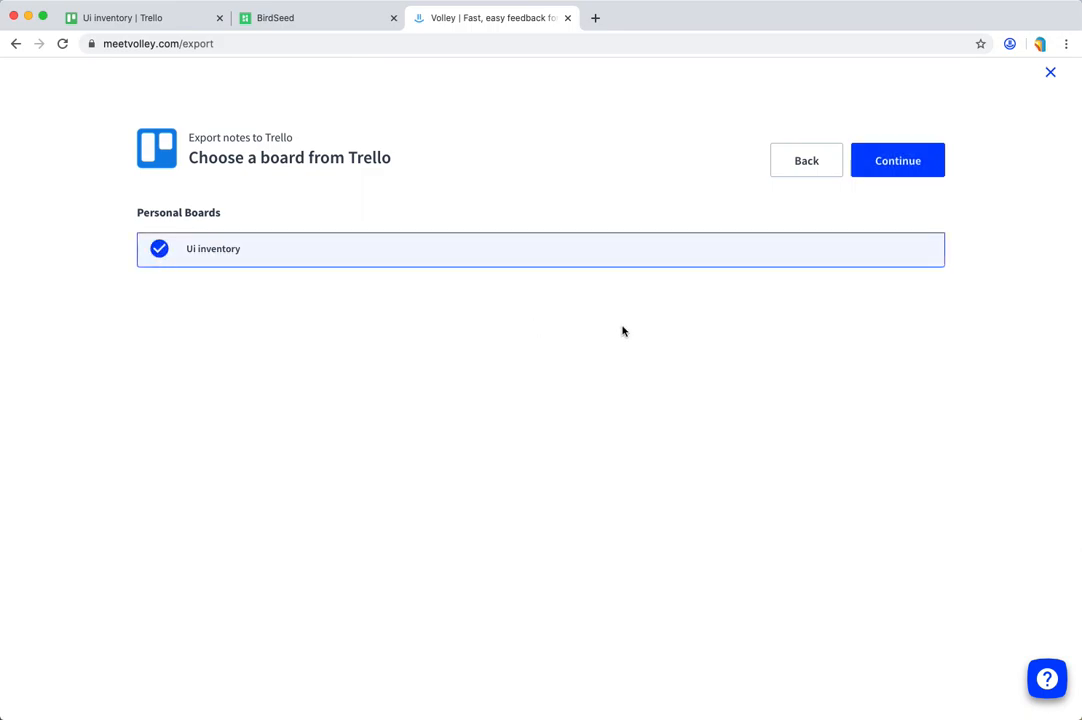
click(893, 164)
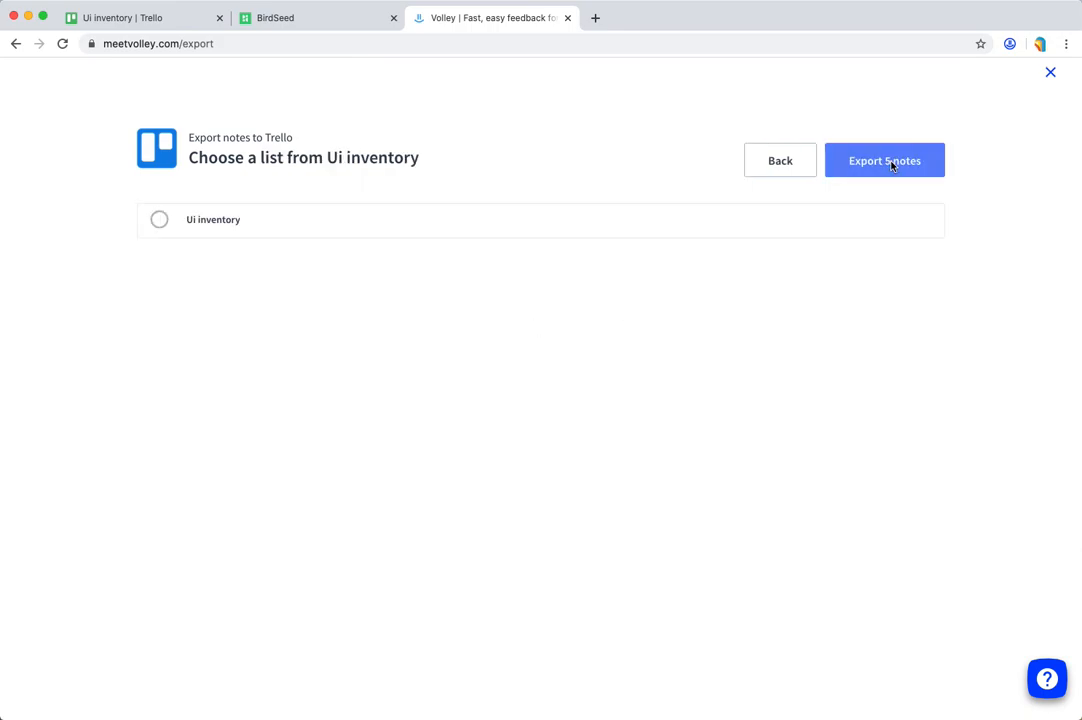
click(161, 221)
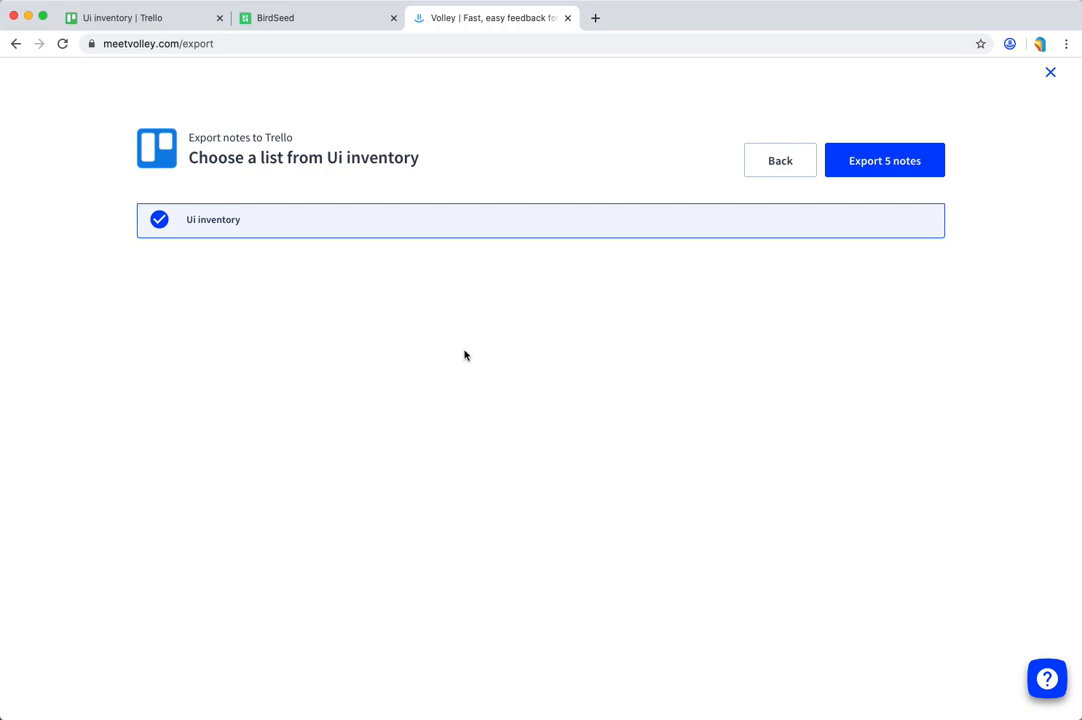
click(857, 168)
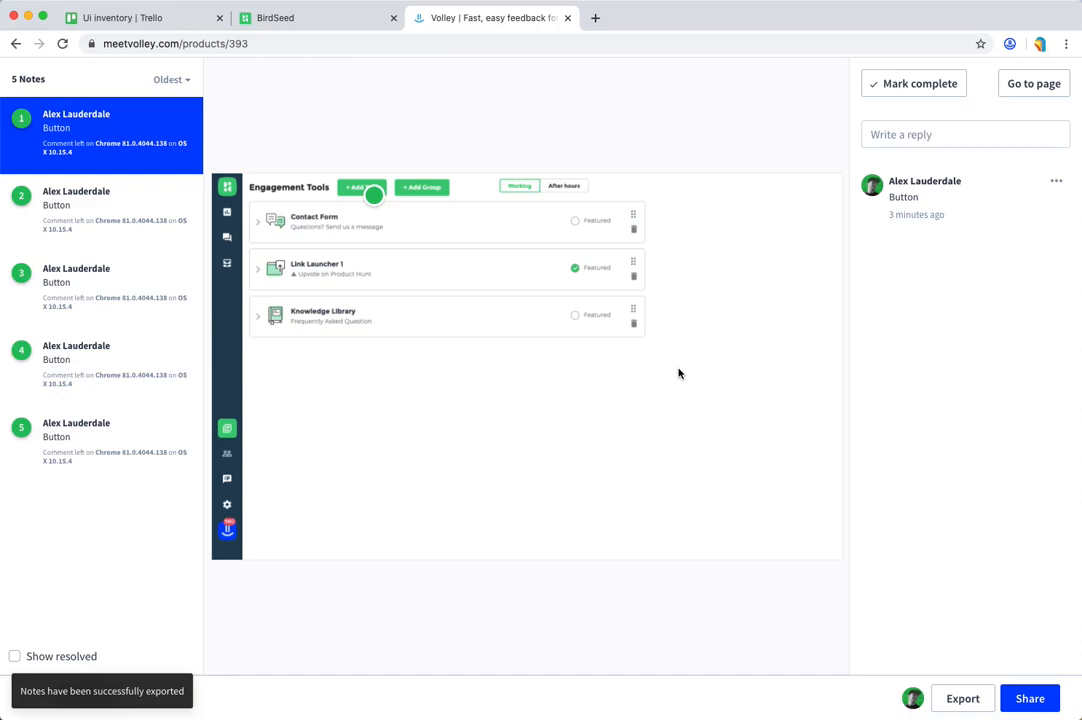
Step: Switch to the Ui inventory board in Trello, look over the exported cards, and view the first card's attached screenshot at full size
click(184, 20)
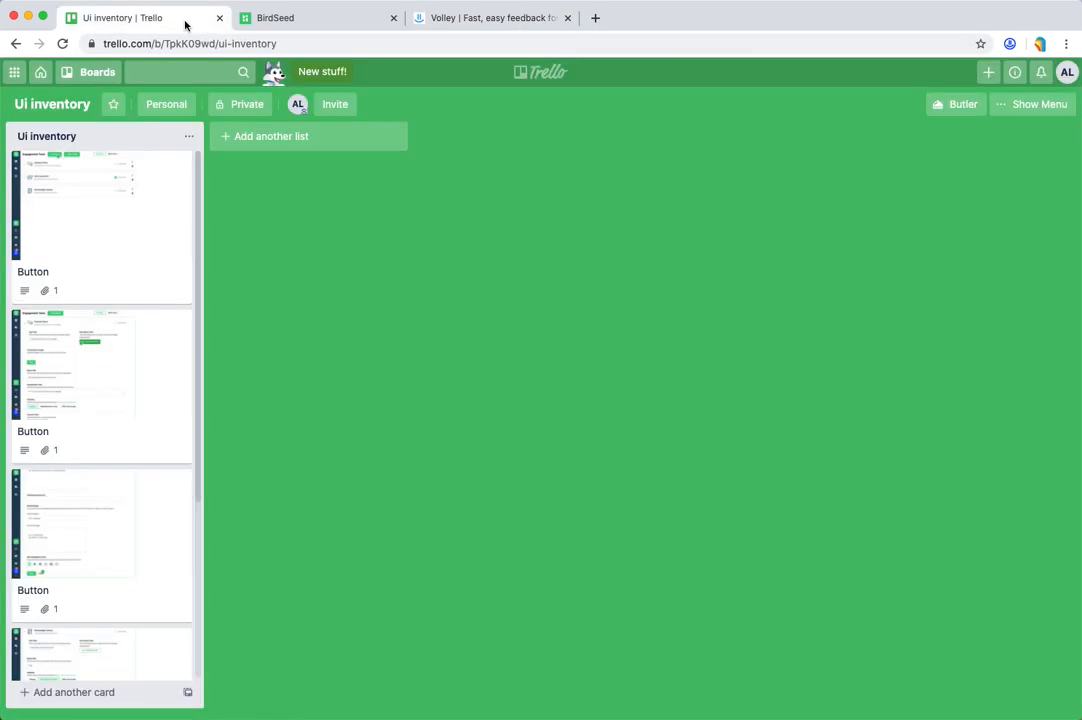
scroll(101, 266, down, 5)
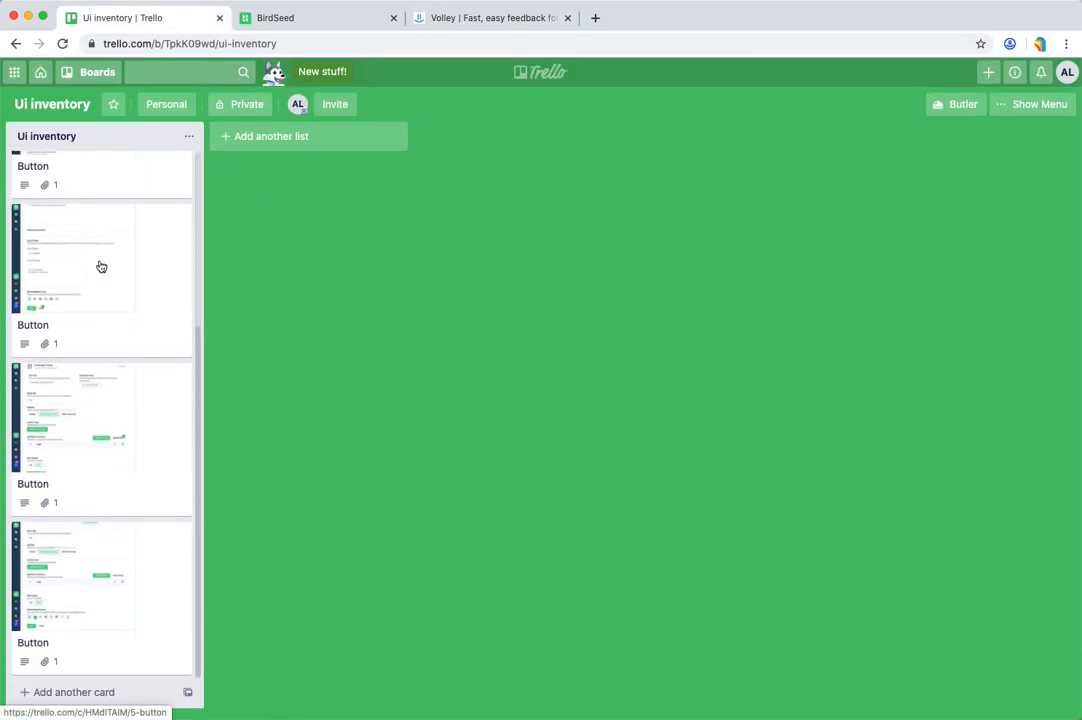
scroll(101, 266, up, 5)
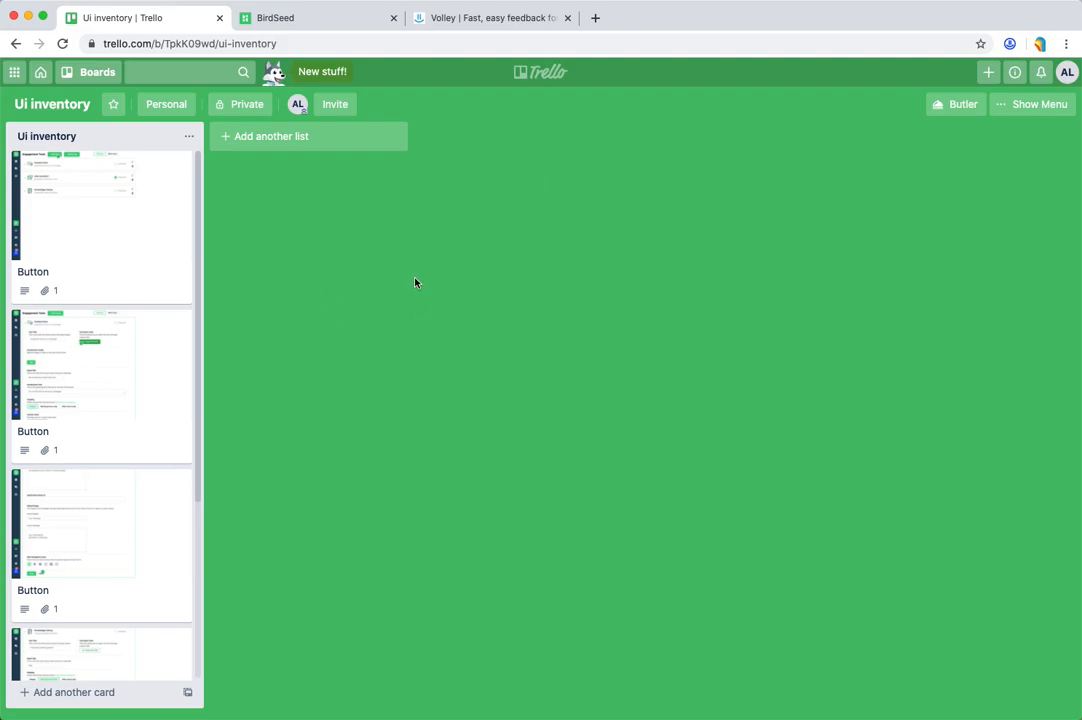
click(164, 250)
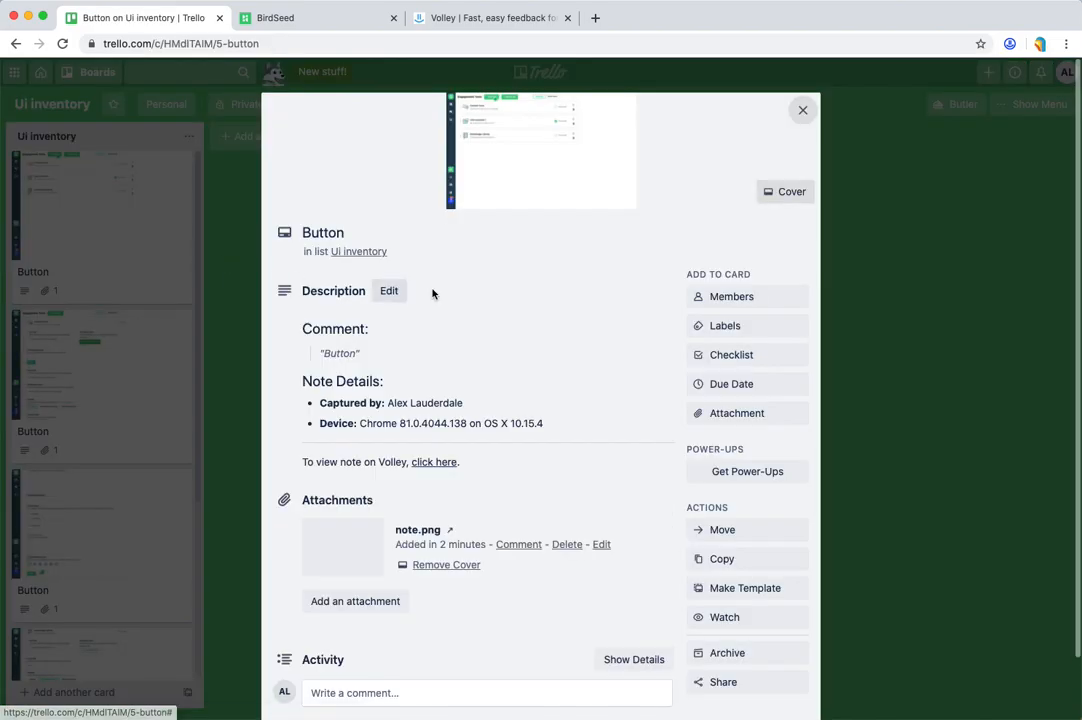
click(570, 174)
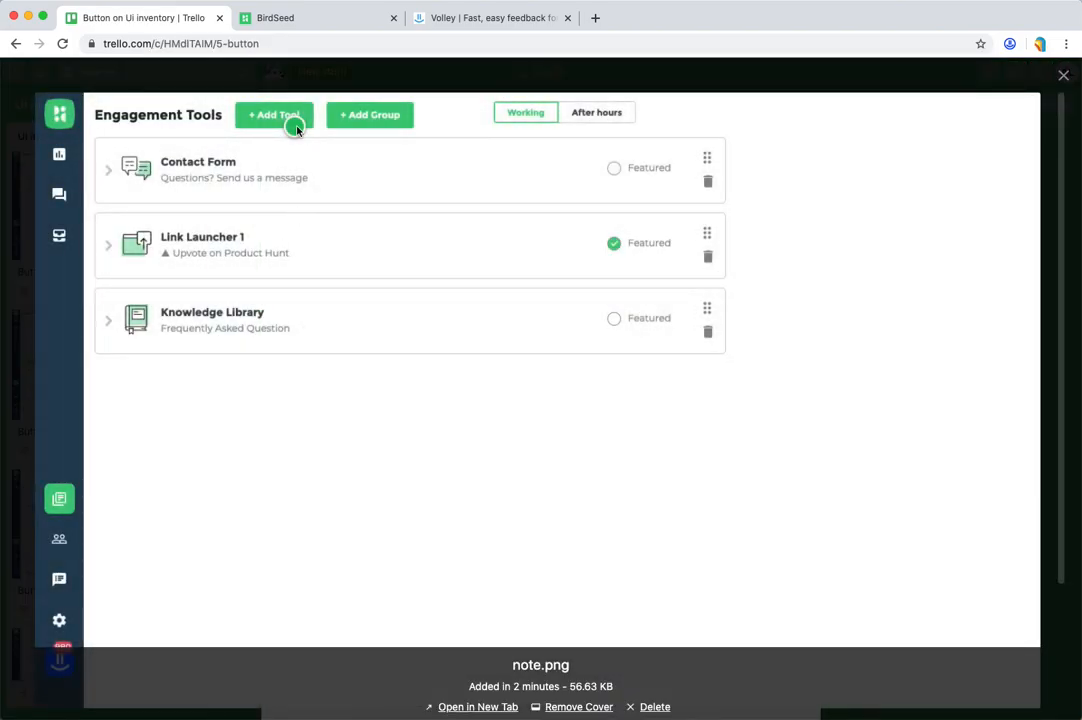
click(1063, 76)
click(983, 156)
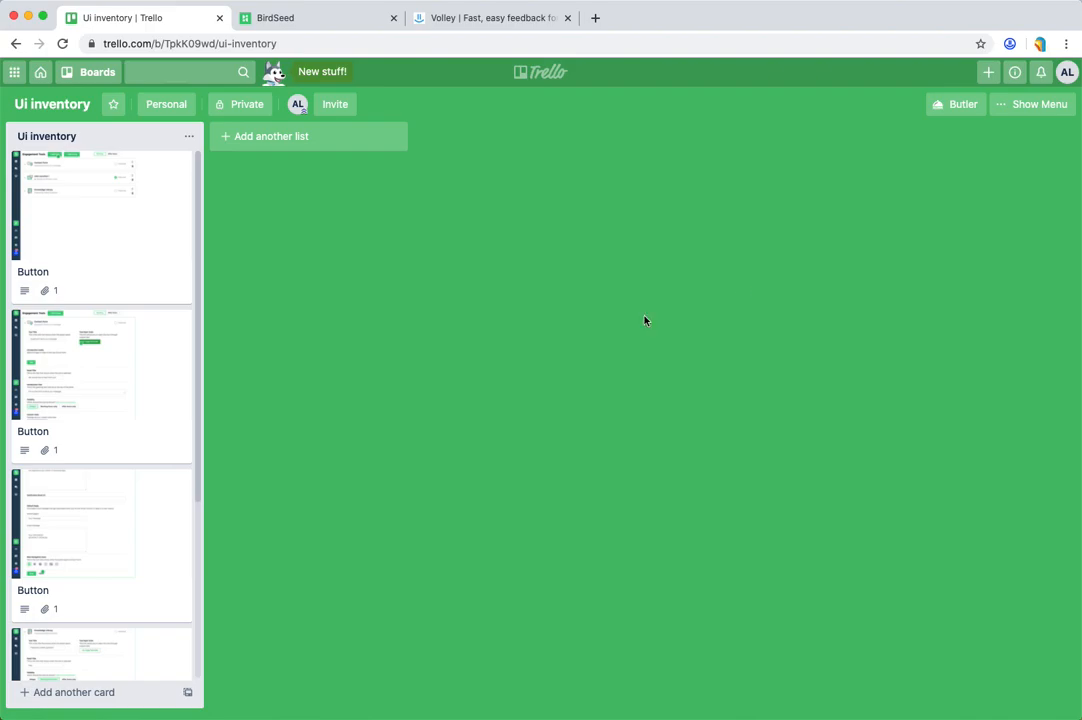
Step: View the attached screenshots of the third and fourth Button cards at full size, closing each card when finished
click(106, 524)
click(600, 178)
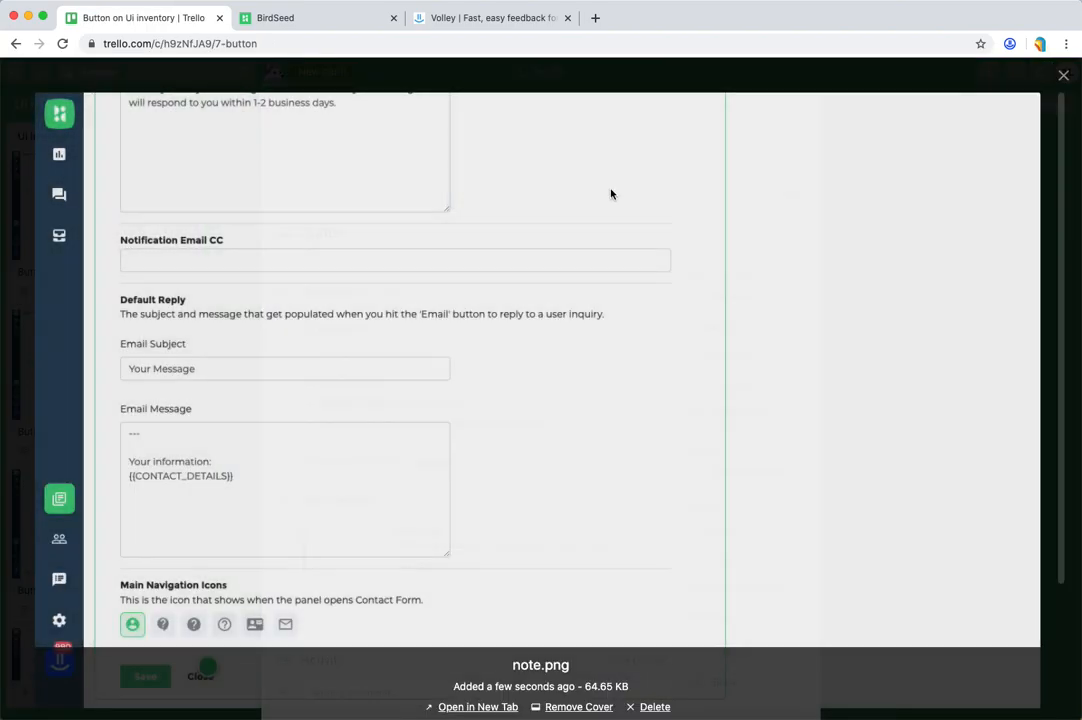
click(1063, 75)
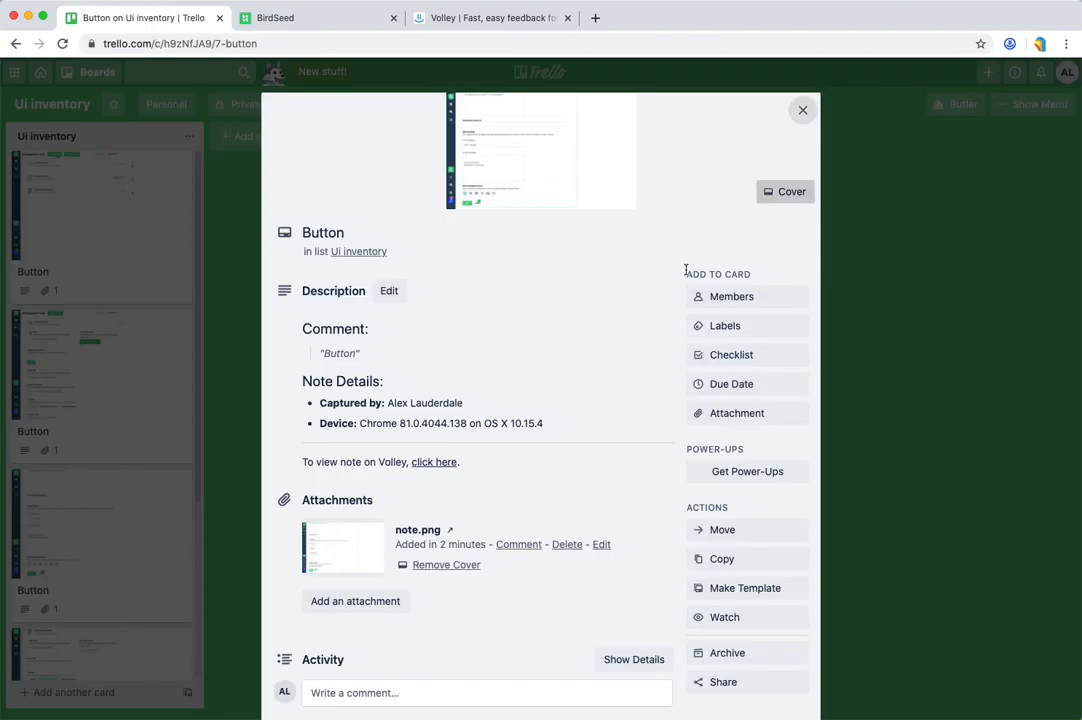
click(176, 411)
scroll(152, 628, down, 3)
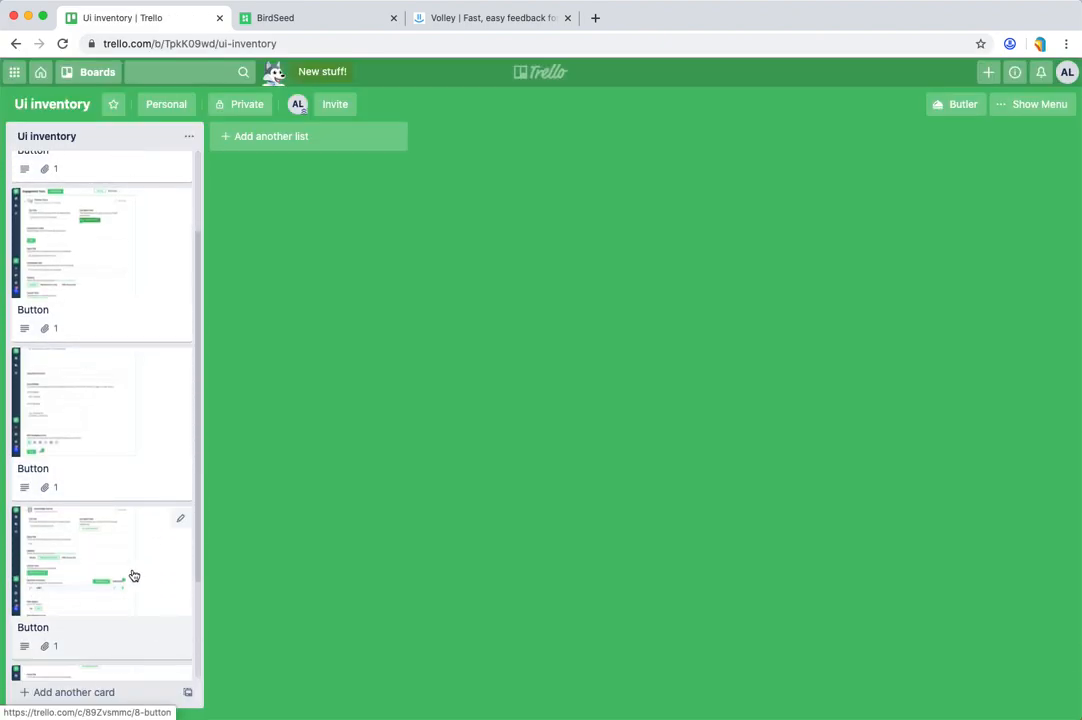
click(134, 576)
click(466, 190)
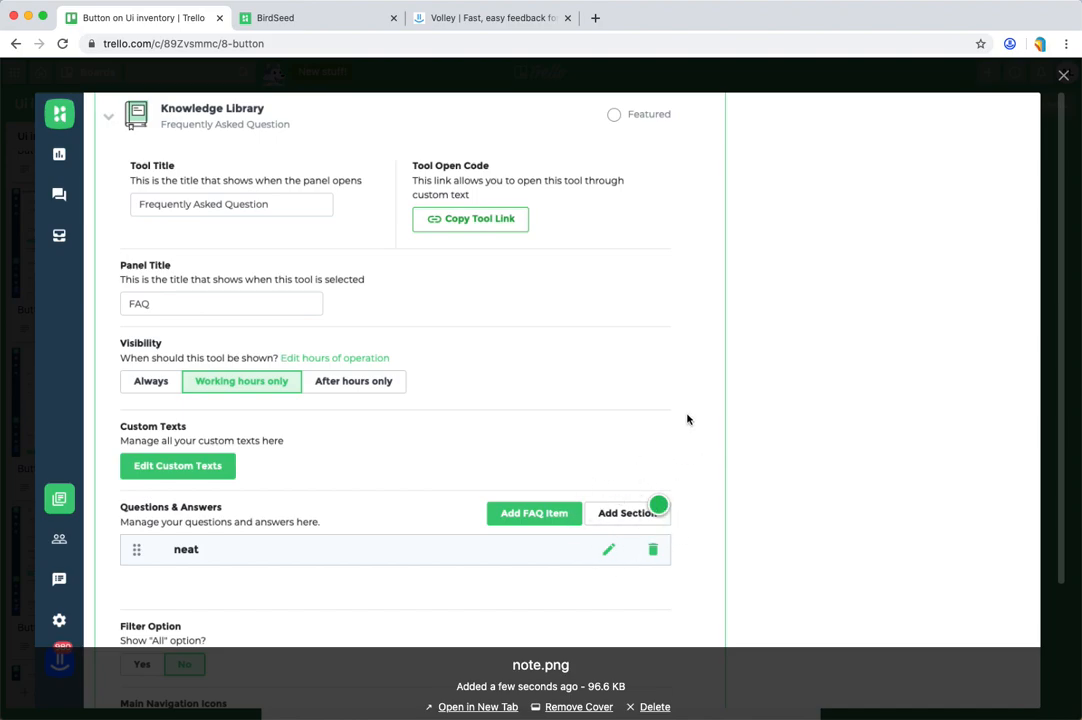
click(1058, 76)
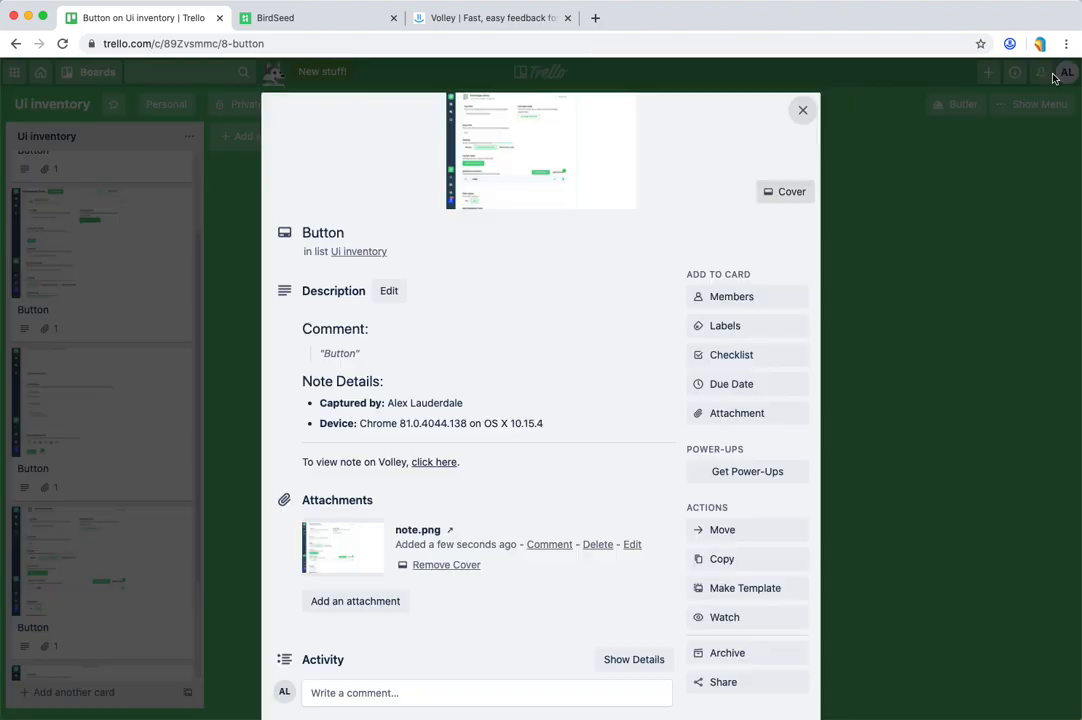
click(200, 445)
Step: Examine the full-size screenshot attached to the last Button card in the list, and close the card
scroll(110, 590, down, 3)
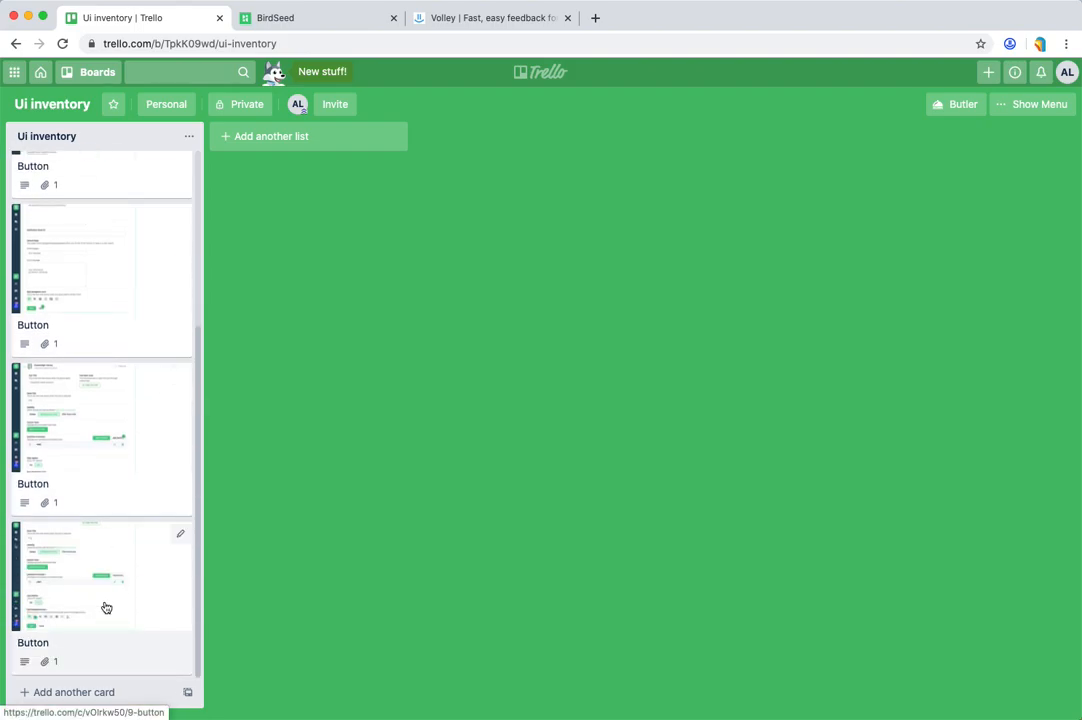
click(106, 608)
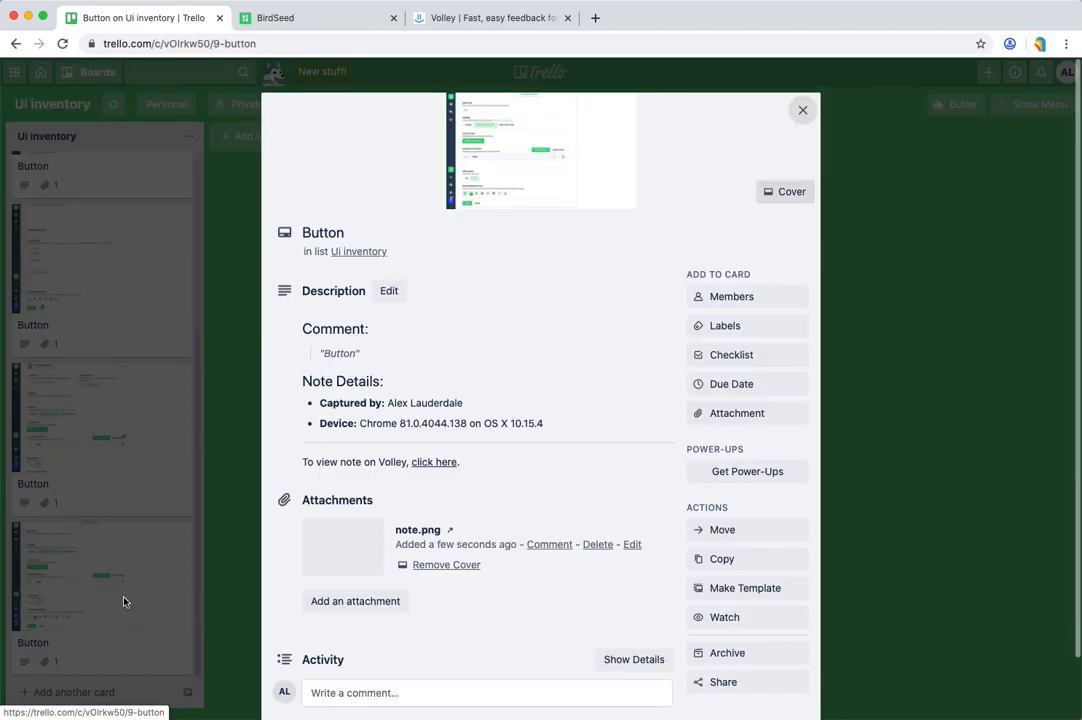
click(558, 162)
scroll(190, 600, down, 2)
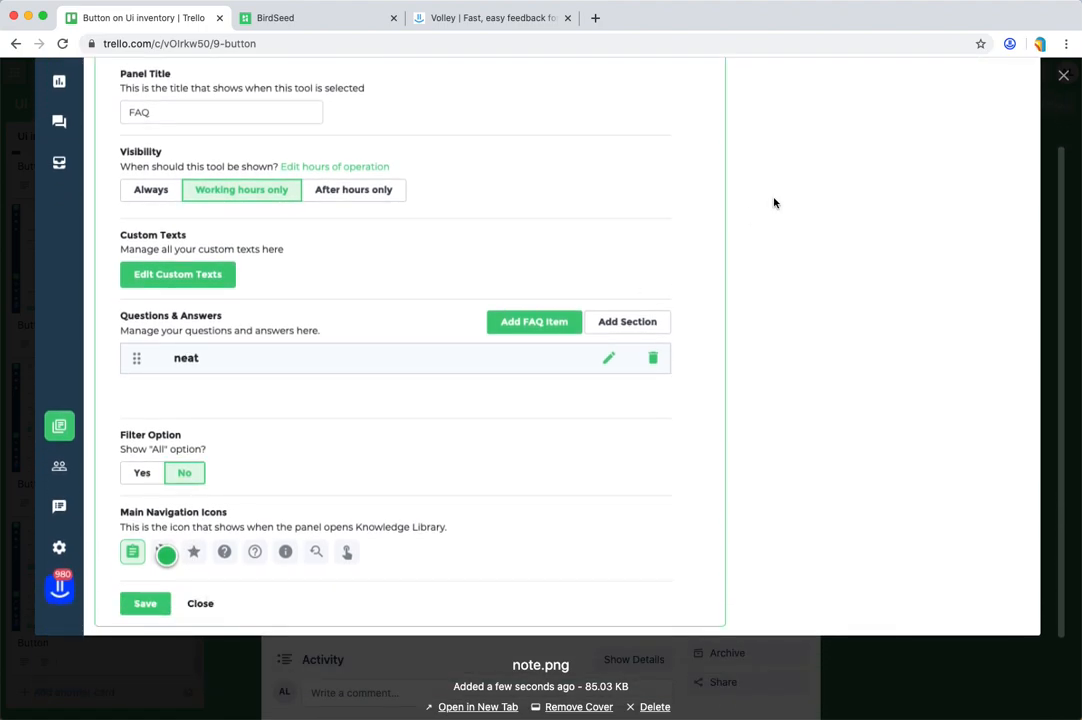
scroll(773, 203, up, 2)
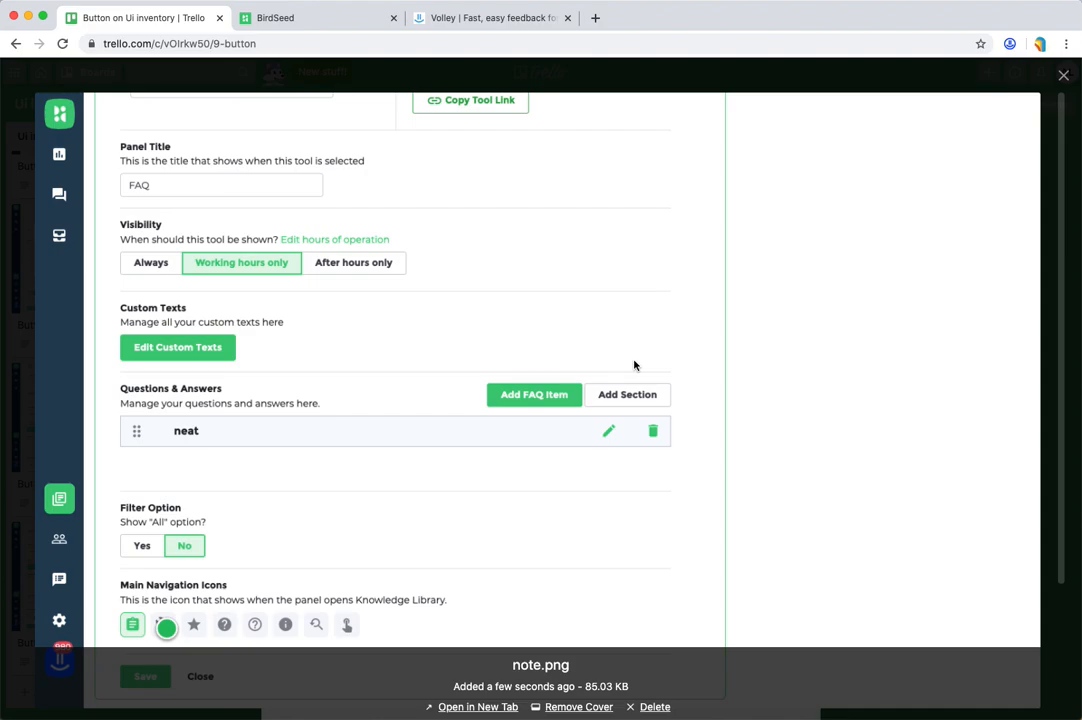
click(969, 244)
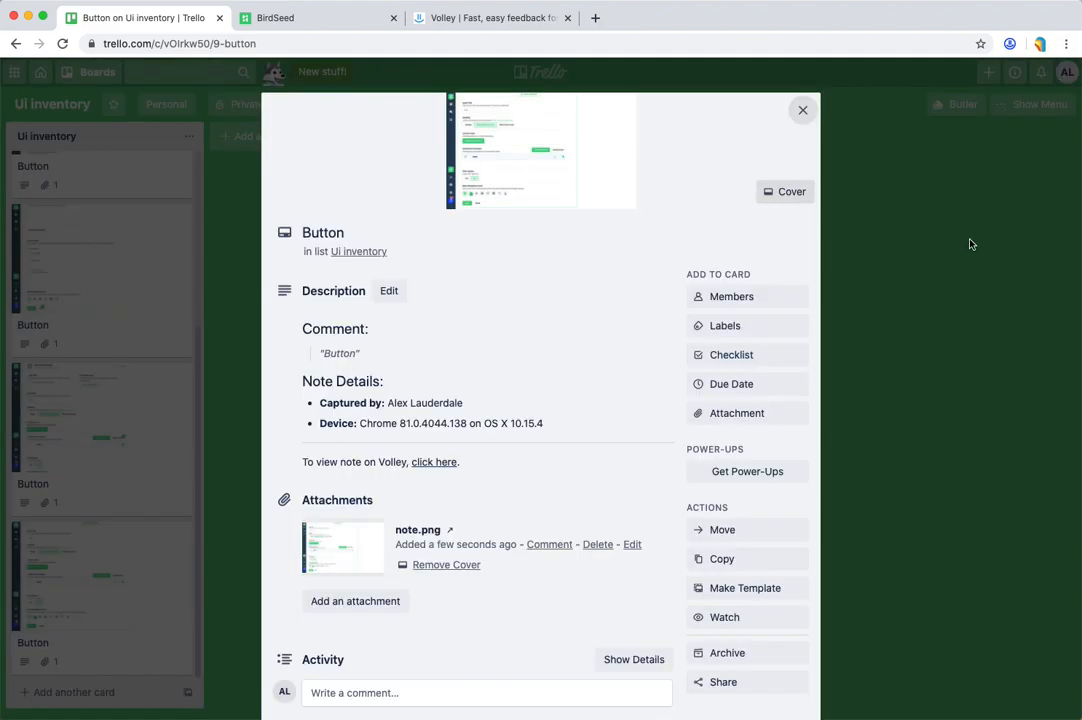
click(969, 244)
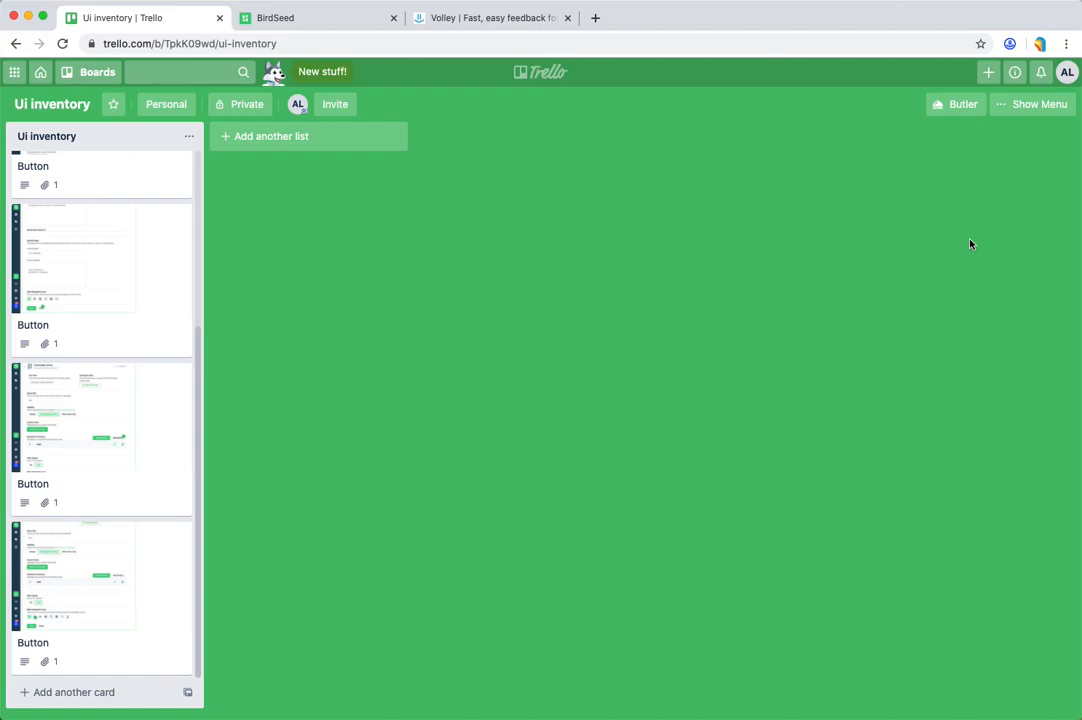
Step: Switch back to the BirdSeed Engagement Tools page
click(314, 28)
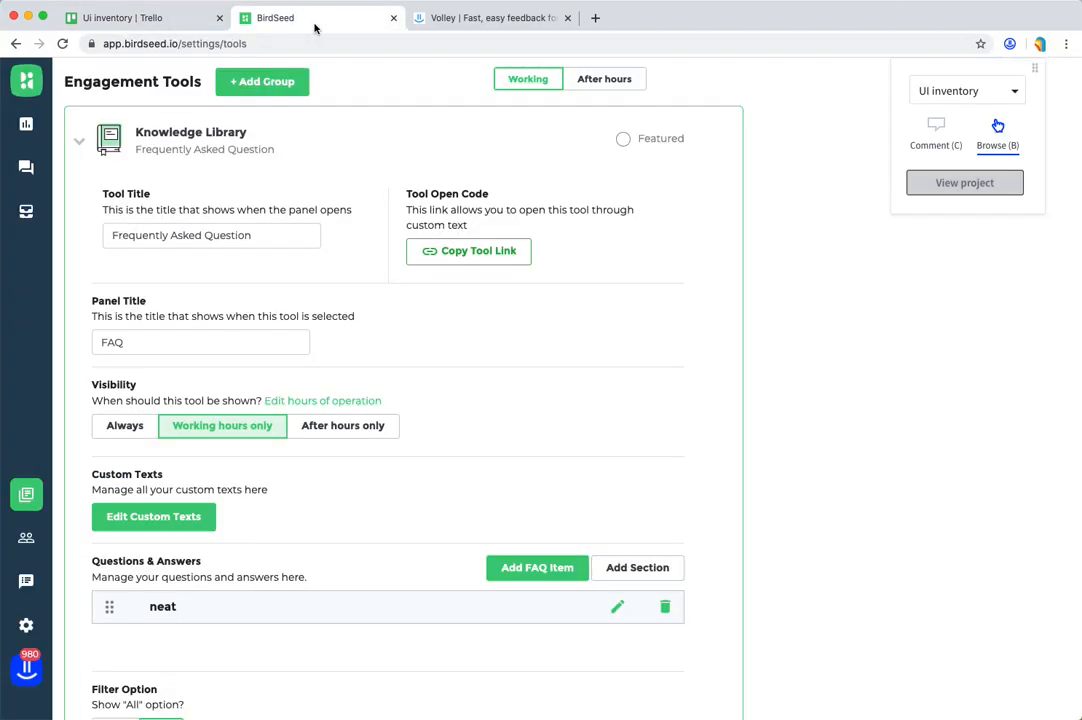